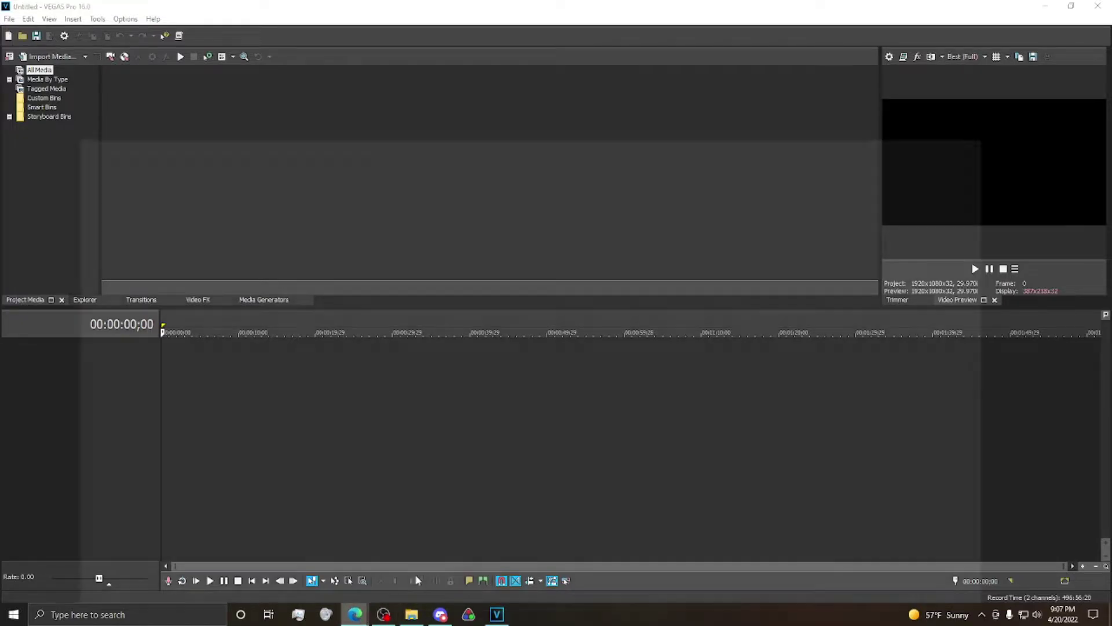
Download the newest Twitch clip 'Gonna go through anyway' as an MP4 and show it in its folder
left_click(389, 534)
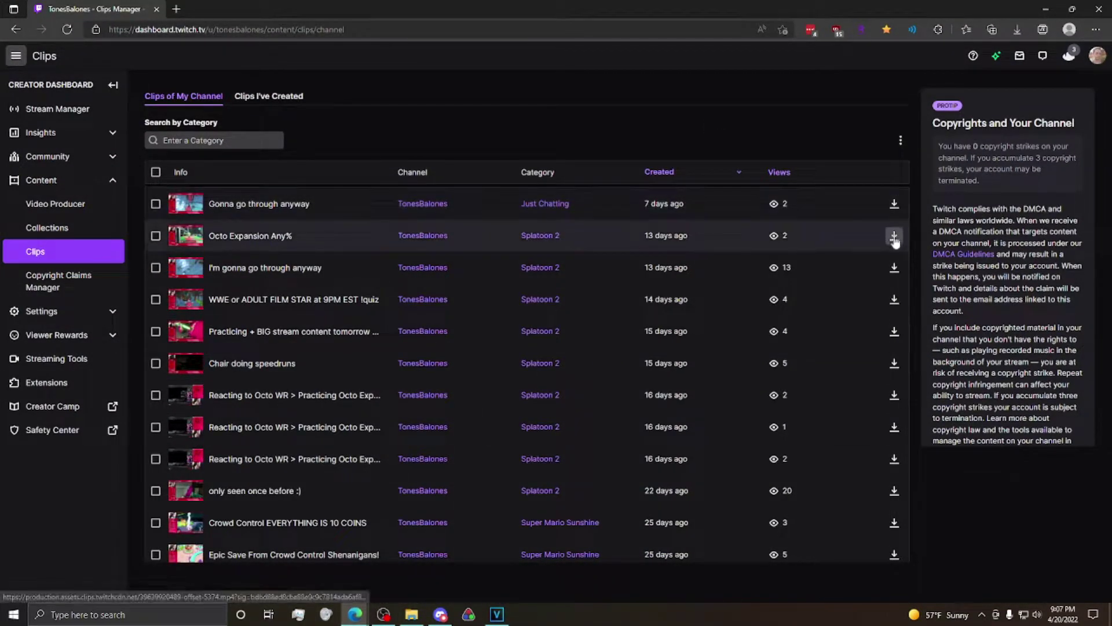
left_click(894, 204)
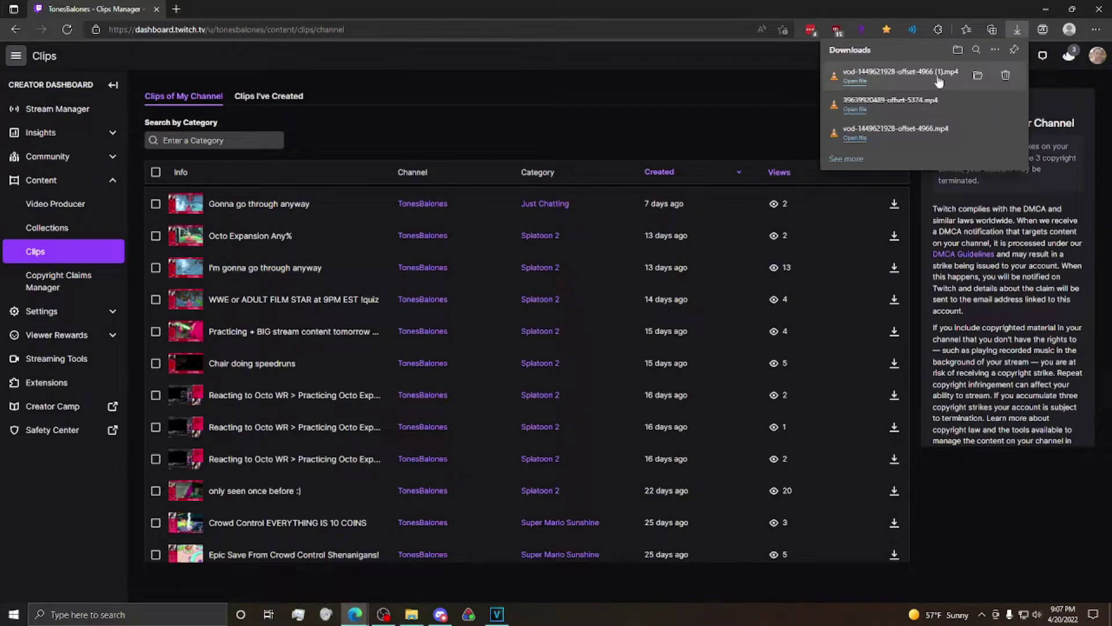
left_click(978, 77)
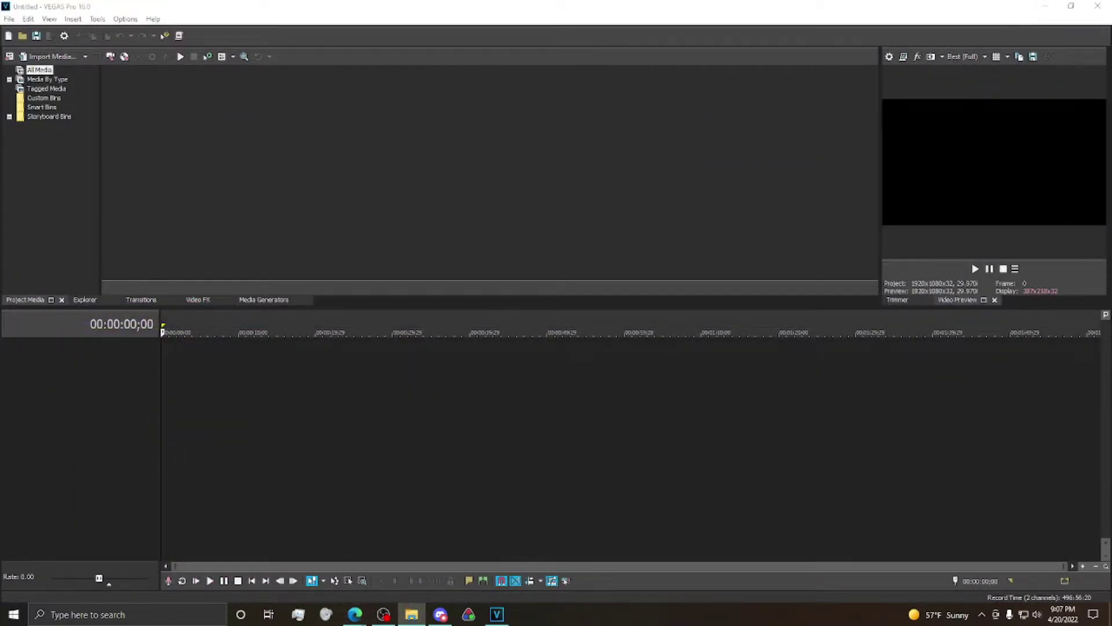
left_click_drag(193, 179, 216, 174)
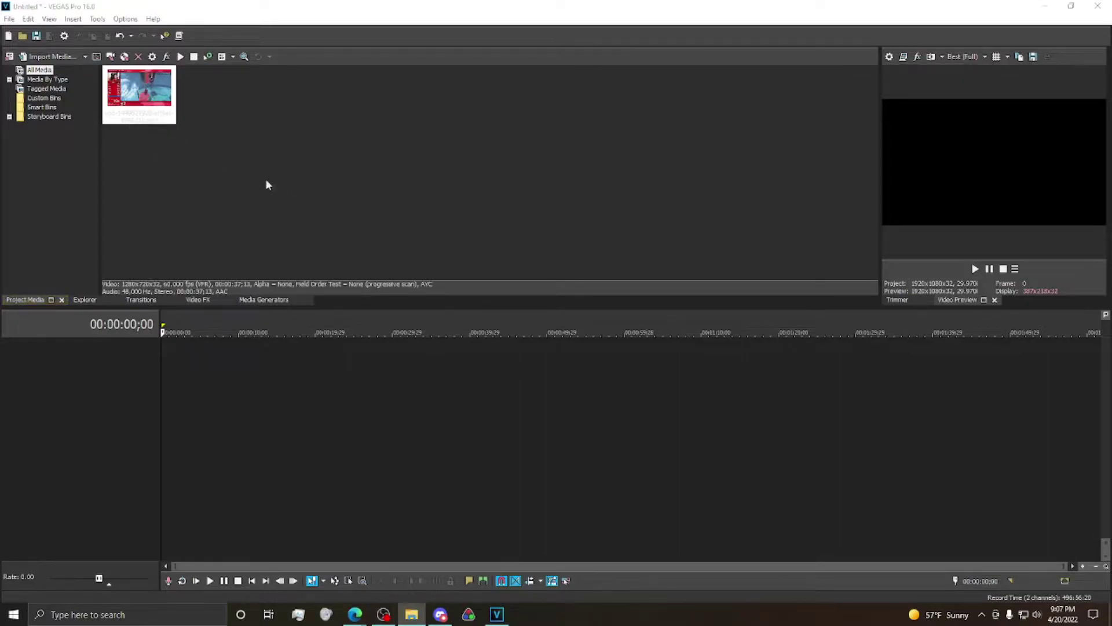
left_click_drag(150, 119, 164, 373)
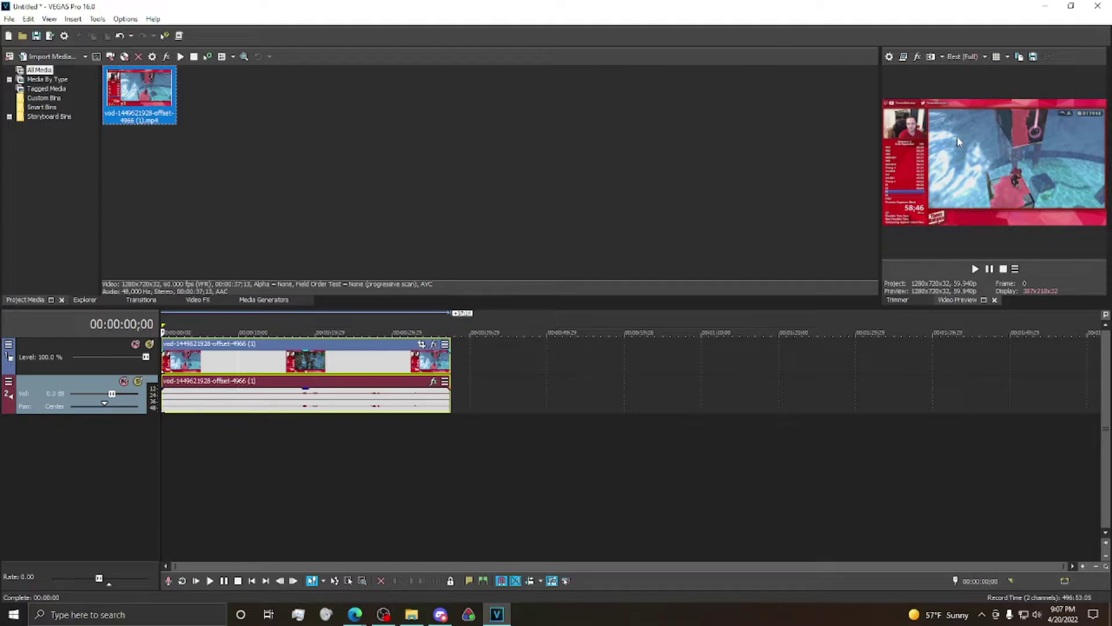
left_click(889, 57)
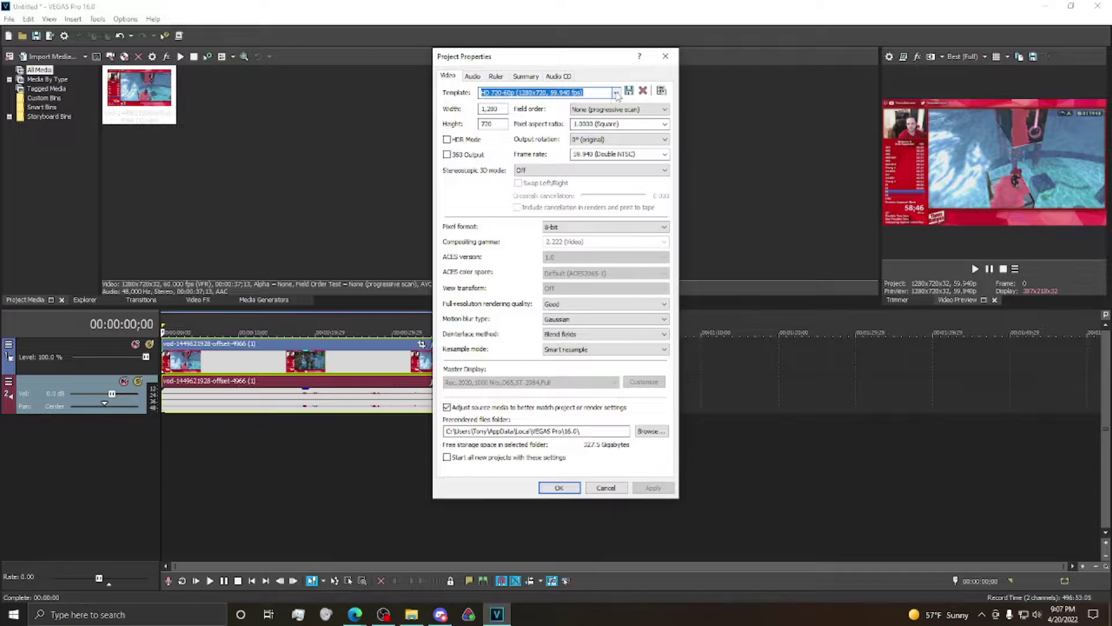
Apply the Tik Tok Custom template (1080x1920, 59.940 fps) to the project
left_click(615, 93)
left_click(519, 251)
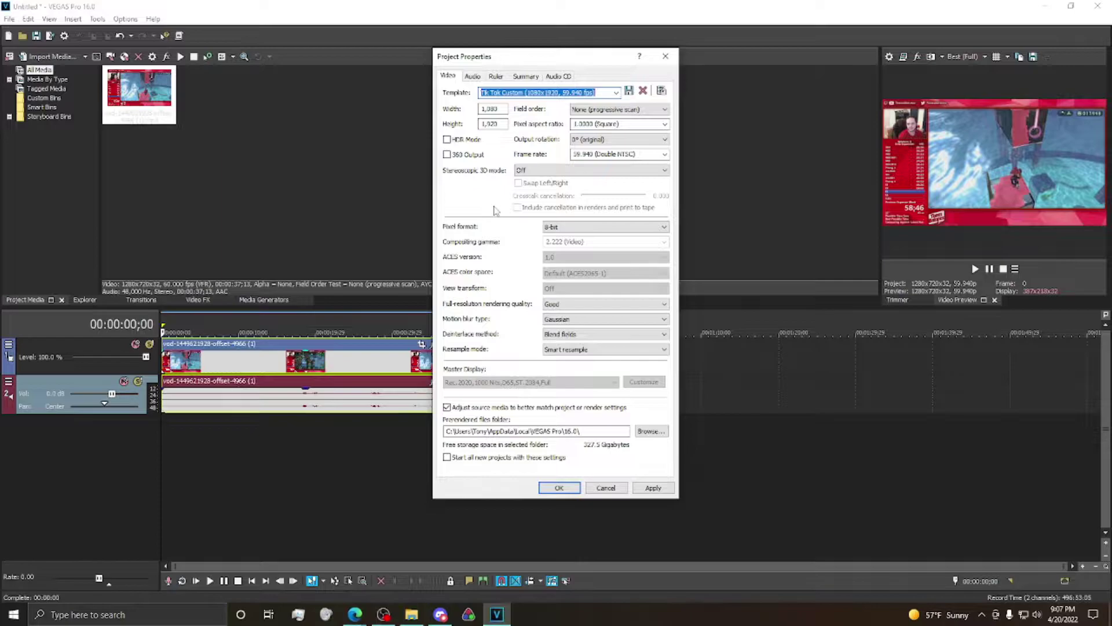
left_click(653, 488)
left_click(559, 488)
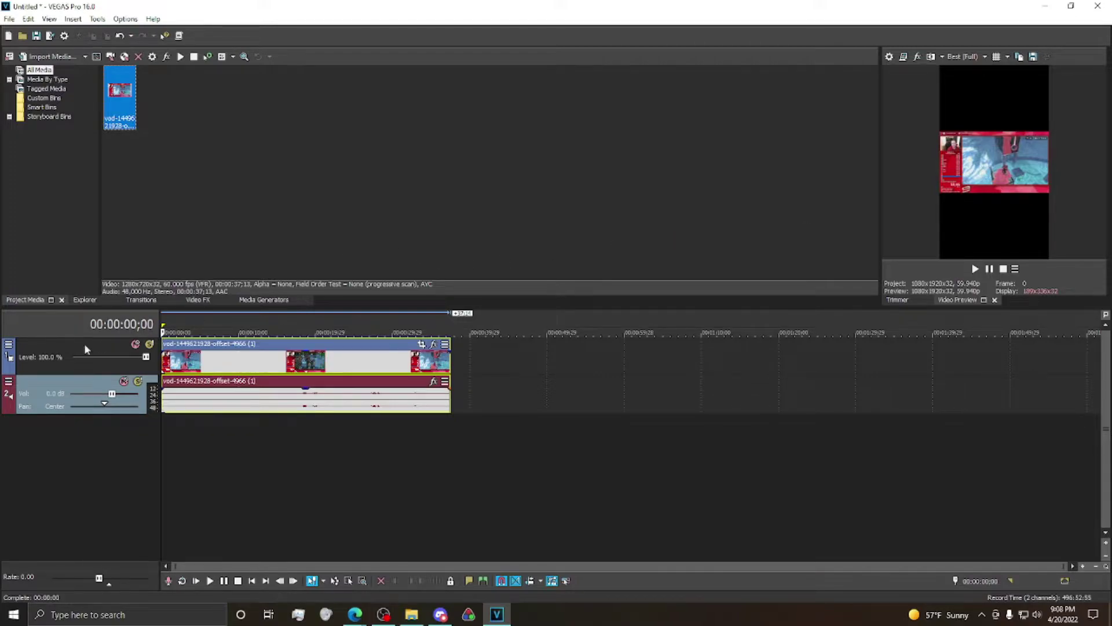
Select the clip's events and insert two new empty video tracks
left_click(240, 347)
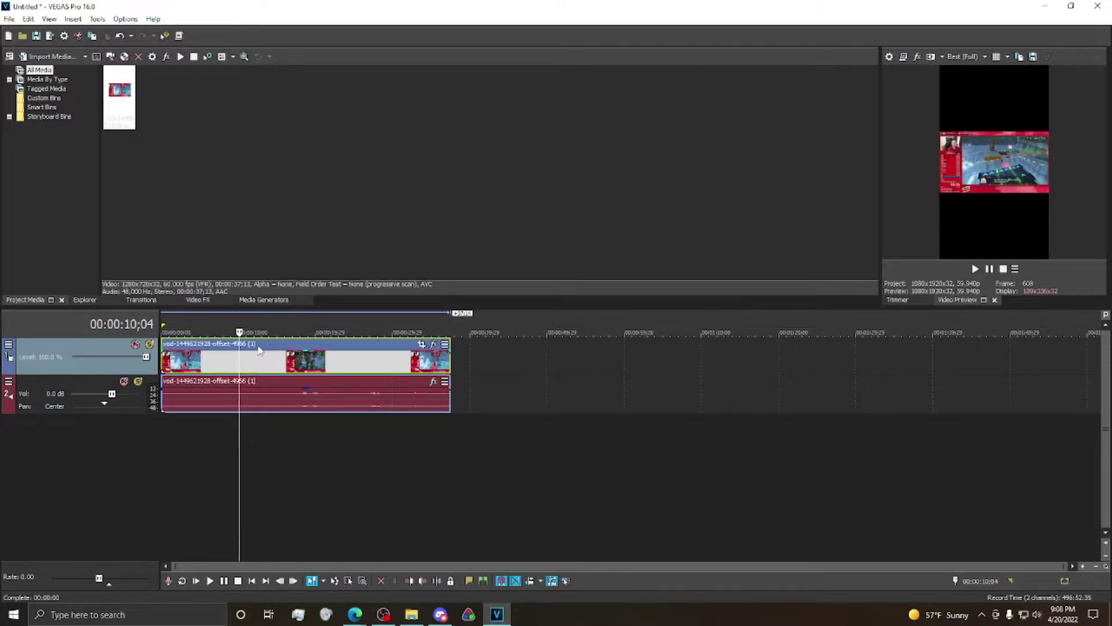
right_click(121, 347)
left_click(132, 369)
right_click(115, 351)
left_click(133, 373)
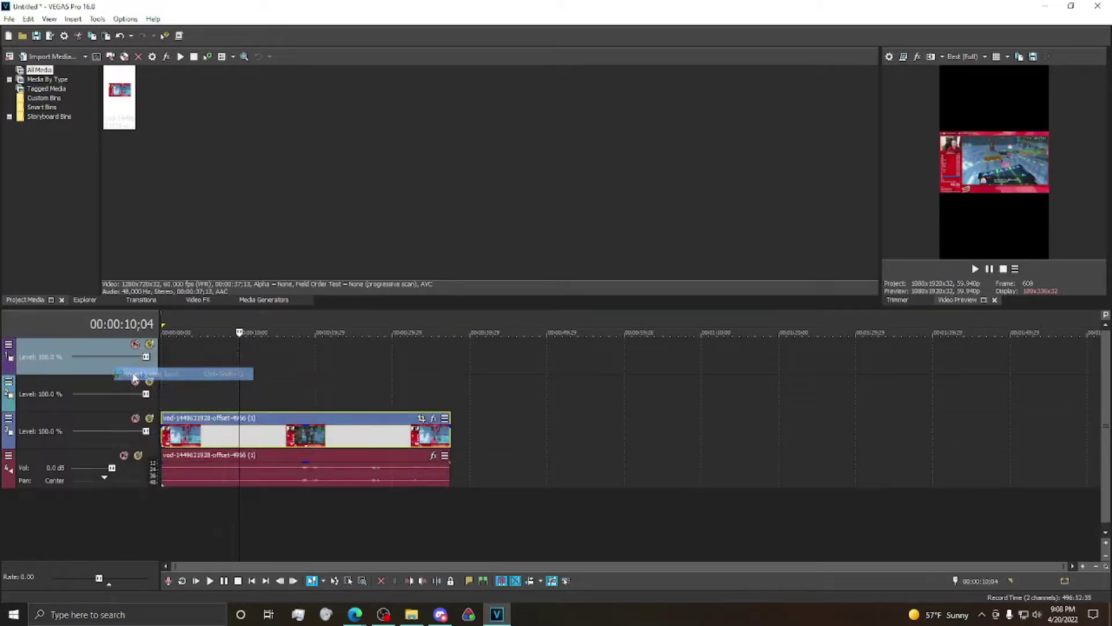
Paste the copied clip into both new video tracks at the start
left_click(164, 351)
key("ctrl+v")
left_click(165, 389)
key("ctrl+v")
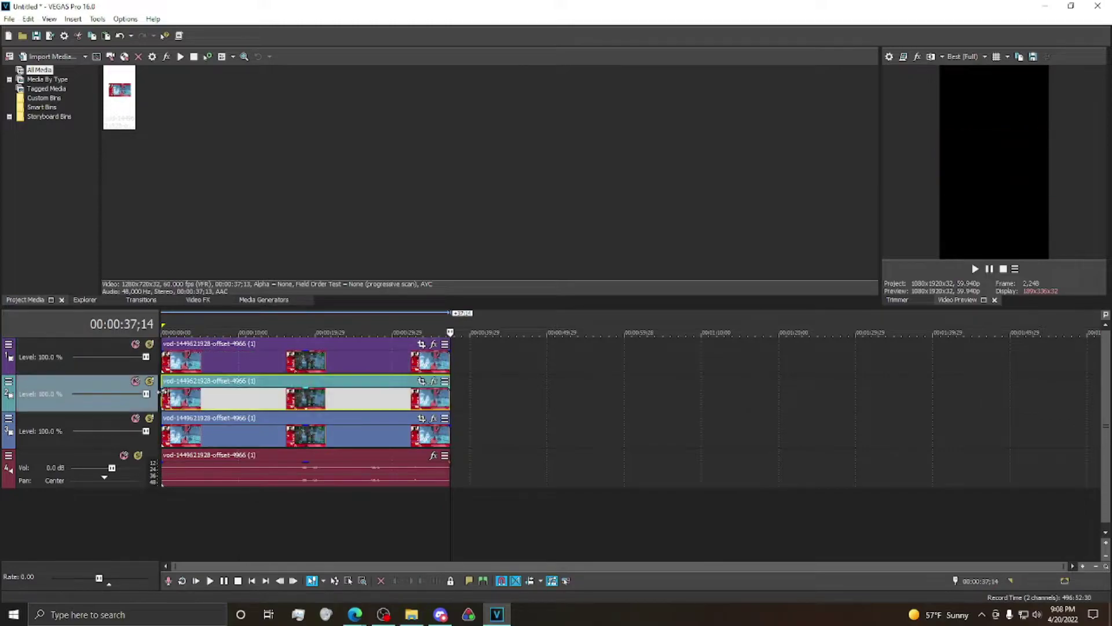
left_click(238, 388)
left_click(377, 402)
left_click(257, 364)
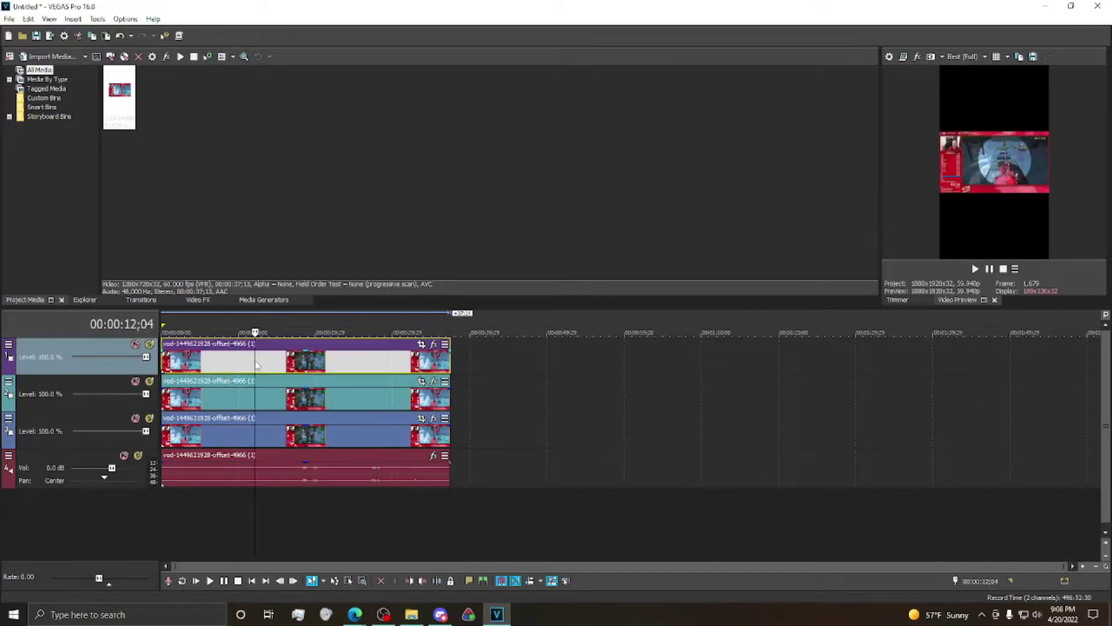
Rename the top, middle and bottom video track headers to Facecam, Timer and Game
double_click(77, 344)
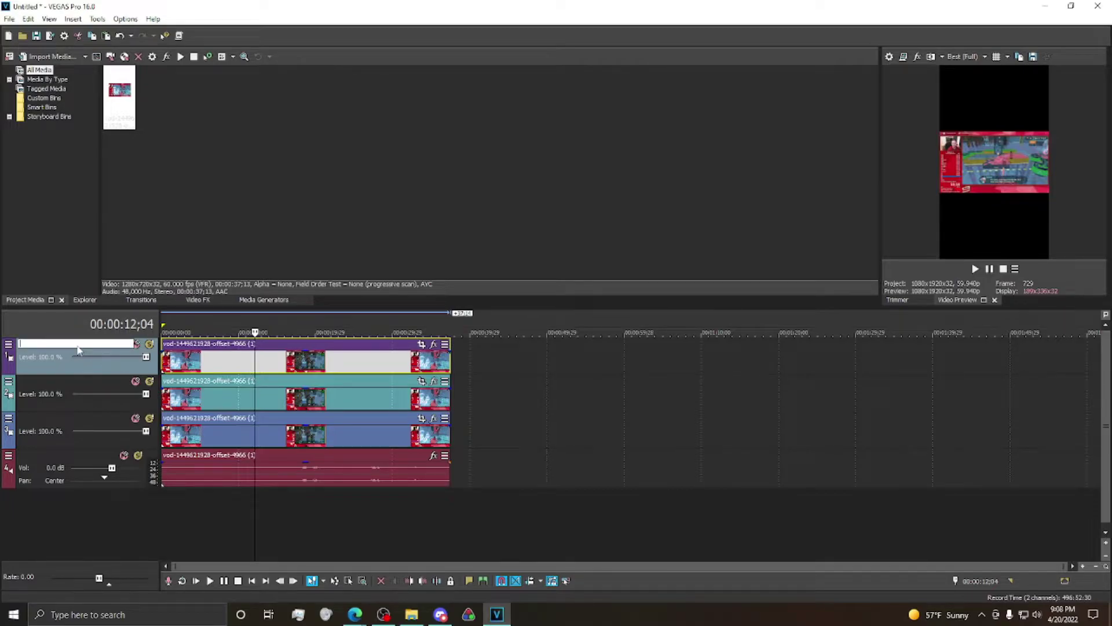
double_click(61, 380)
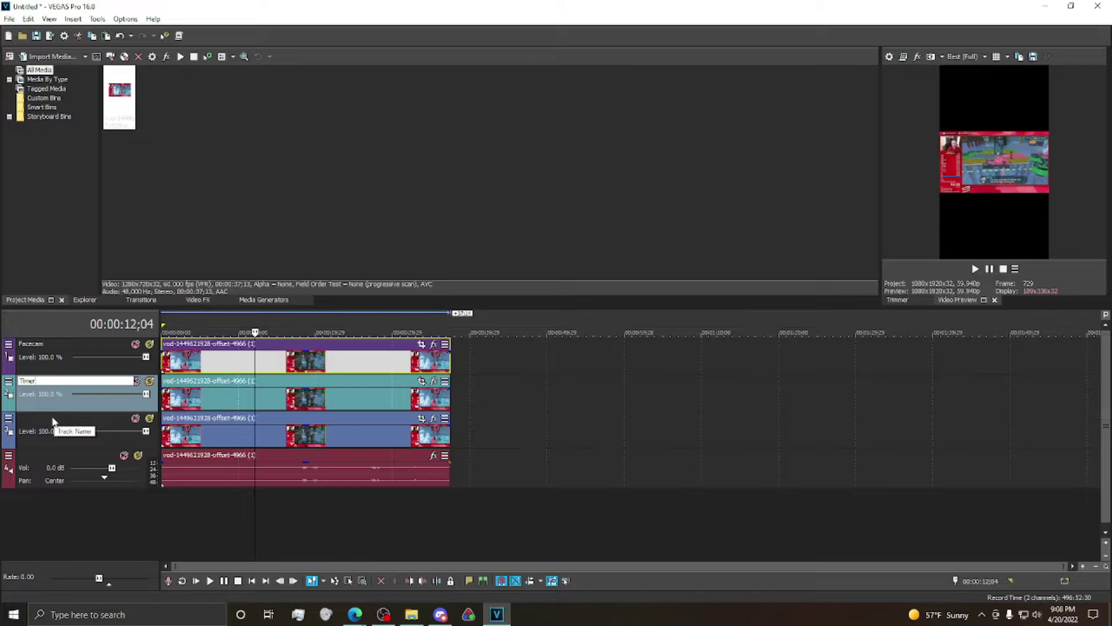
double_click(52, 419)
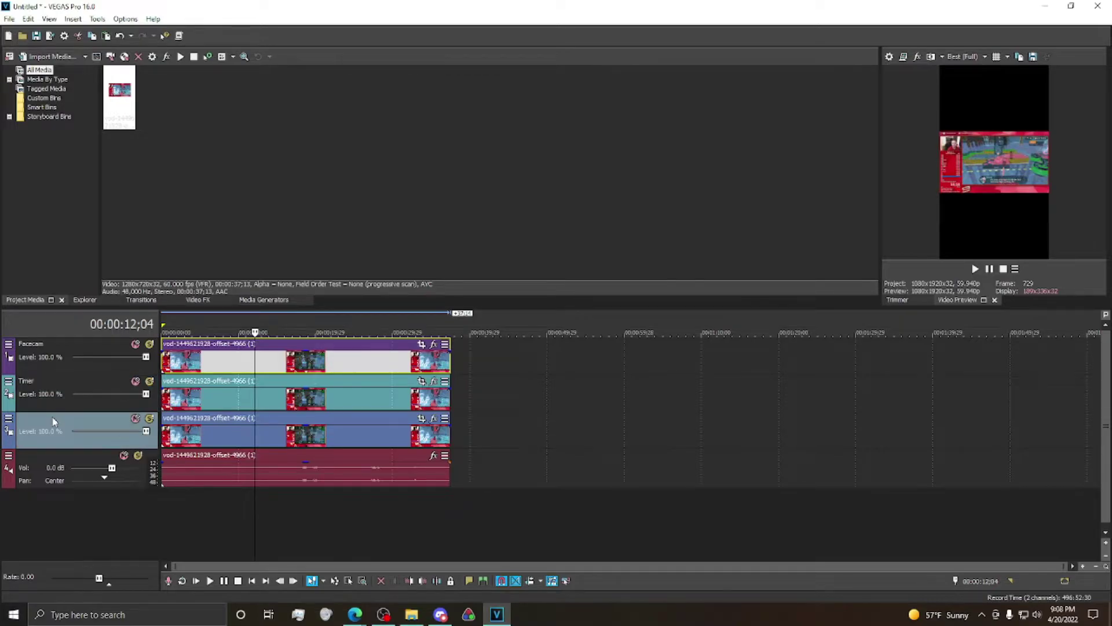
type("Game")
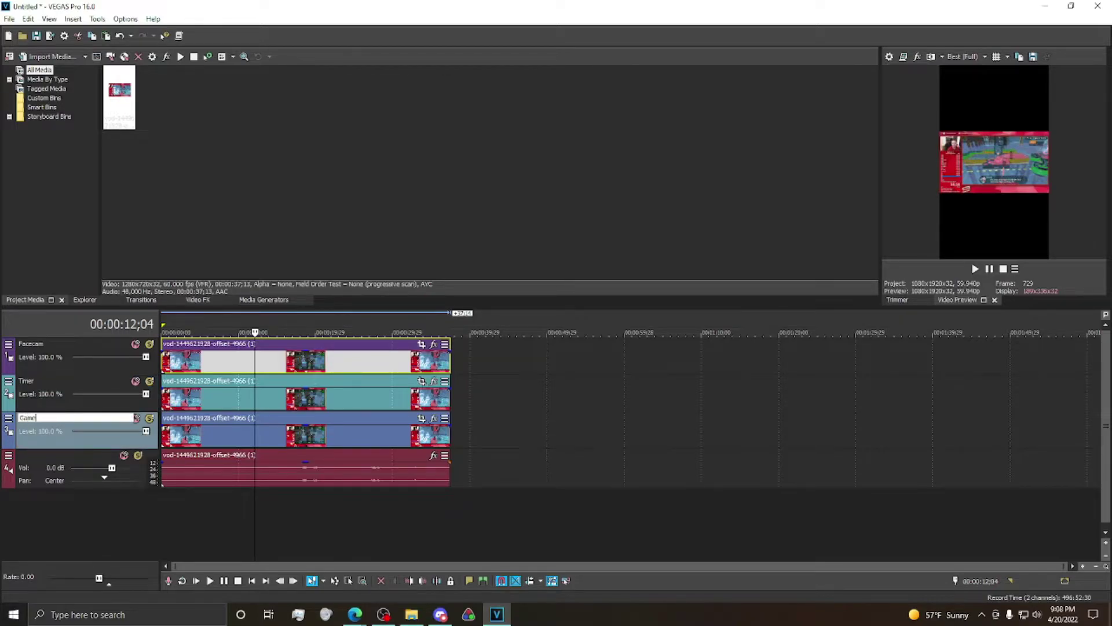
left_click(312, 355)
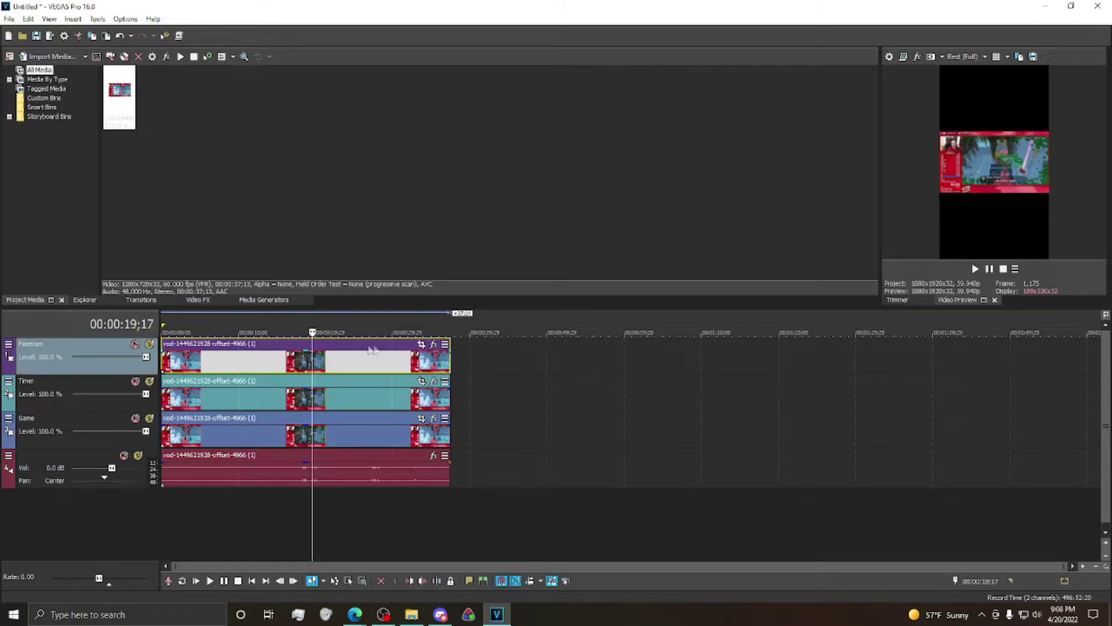
Mask the Facecam clip around the webcam and save the mask preset as 'Face'
left_click(423, 345)
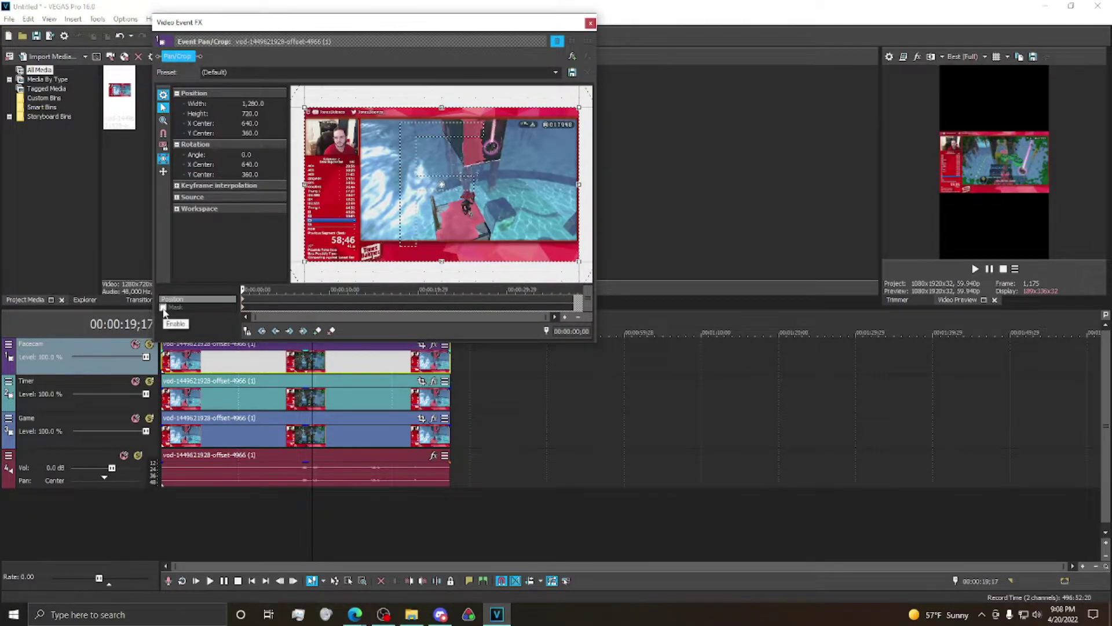
left_click(163, 308)
left_click_drag(306, 119, 357, 154)
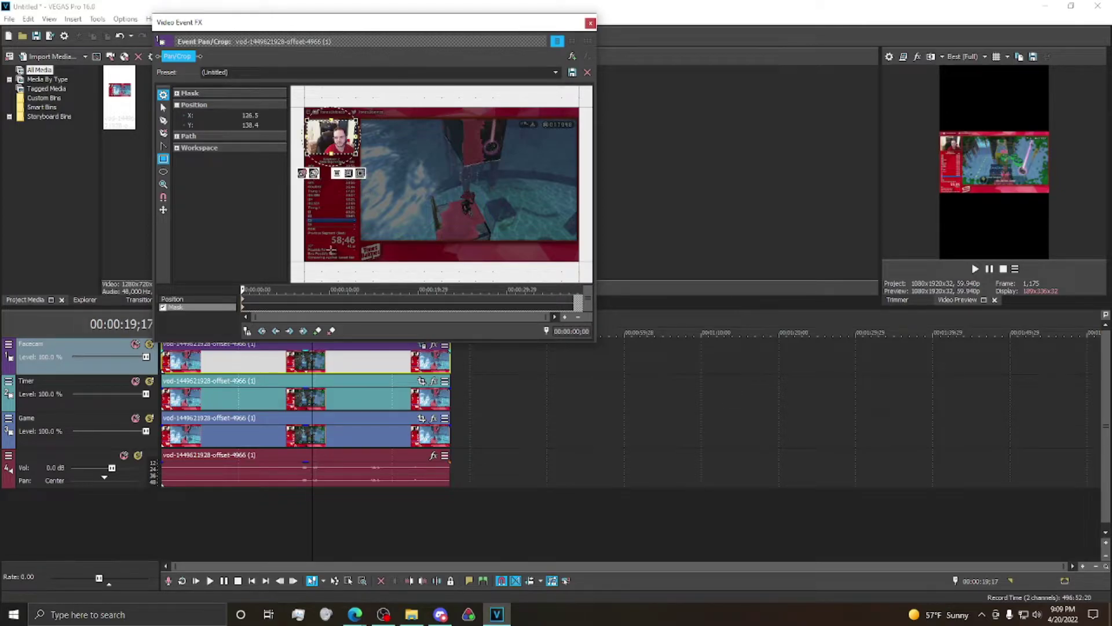
left_click(314, 73)
type("FaceCrop2")
left_click(572, 72)
Resize the Facecam position box onto the webcam so it fills the top of the frame
left_click(214, 300)
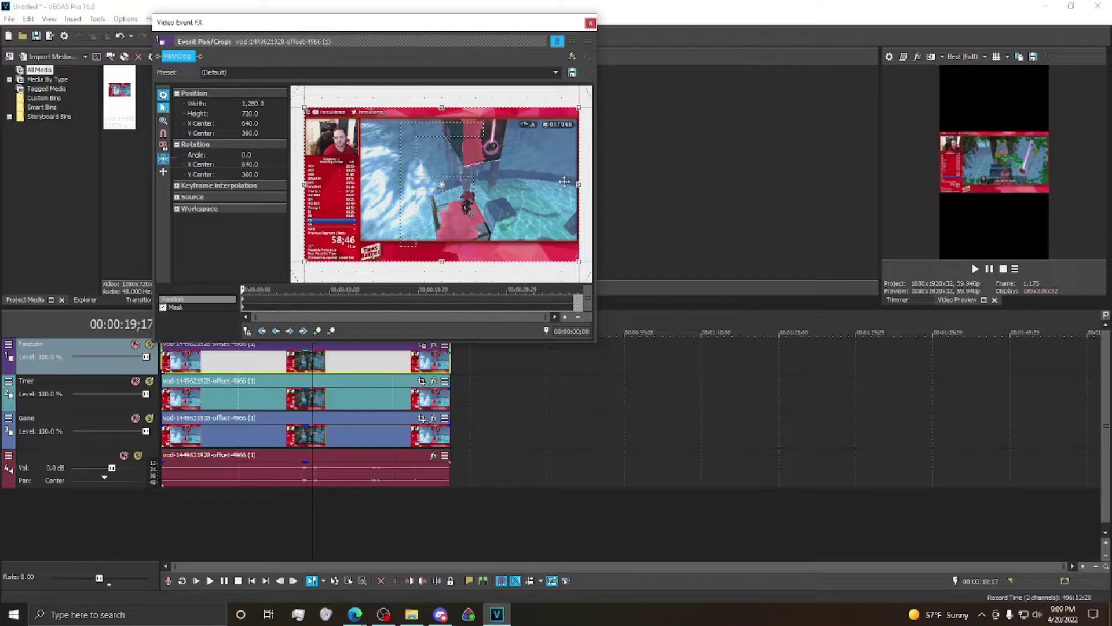
left_click_drag(578, 184, 384, 217)
left_click_drag(384, 268, 369, 246)
left_click_drag(345, 191, 336, 224)
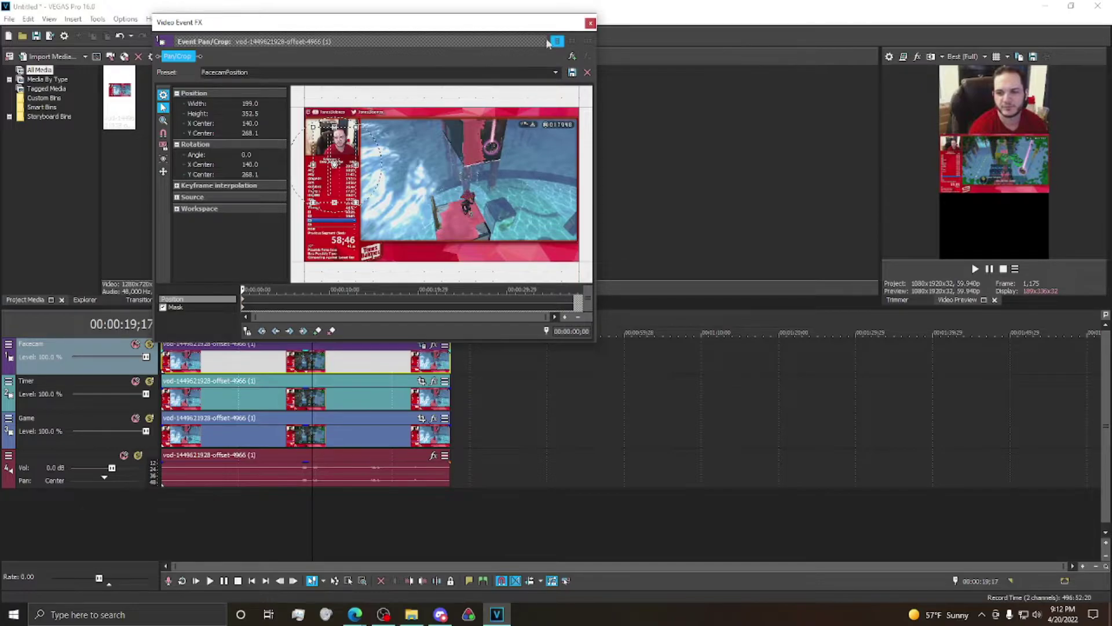
left_click(591, 23)
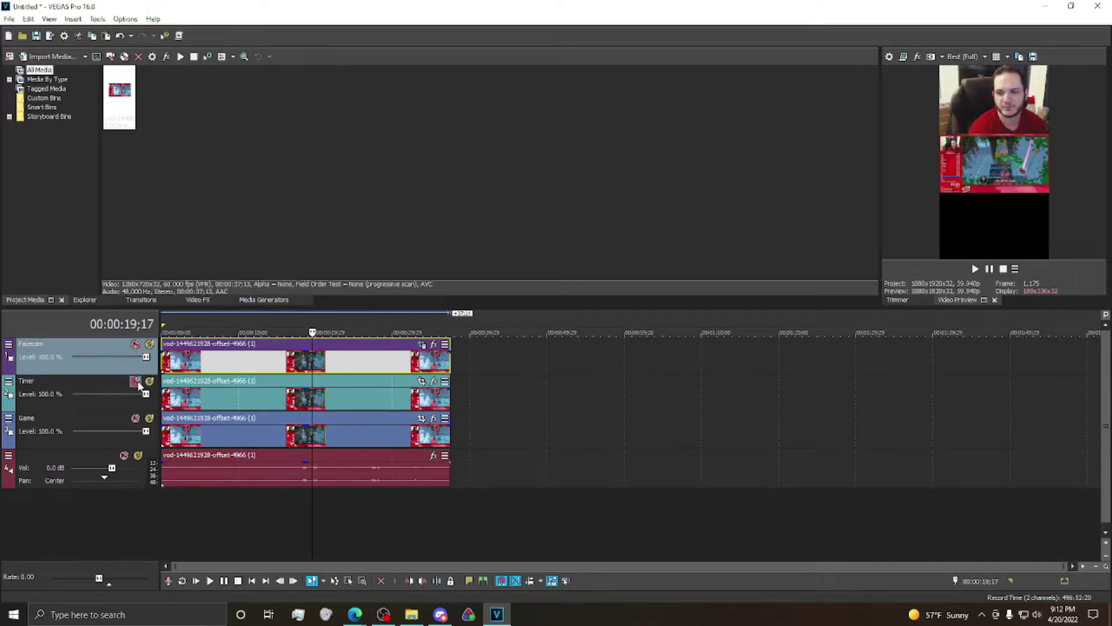
Mask the Timer clip around the 58;46 timer and name the preset
left_click(422, 381)
left_click(163, 308)
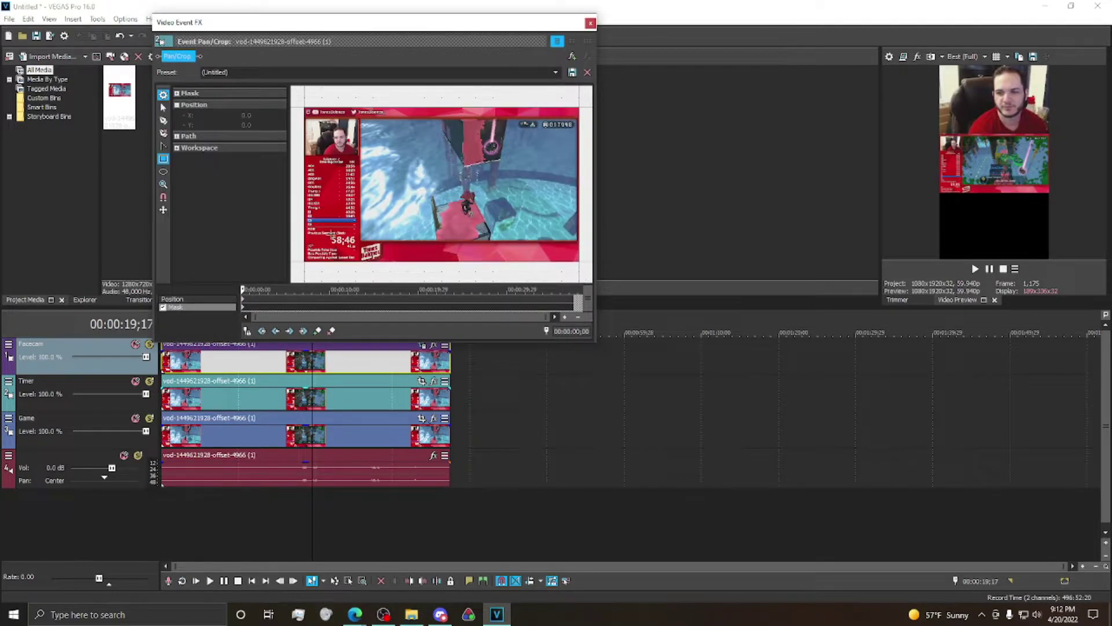
left_click_drag(328, 233, 357, 246)
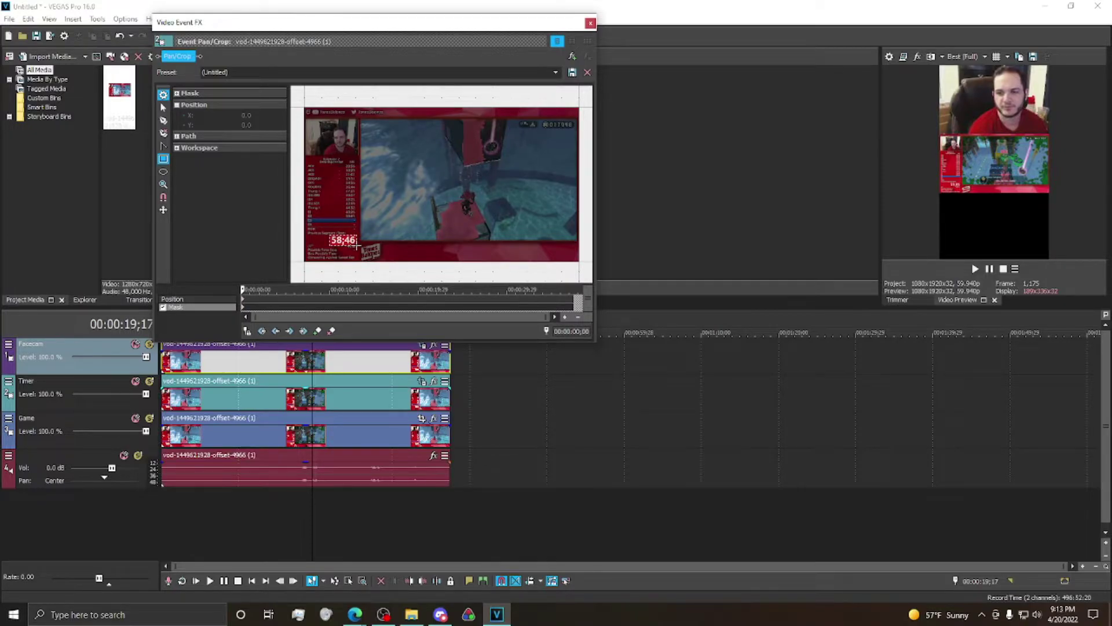
left_click(192, 299)
left_click(193, 307)
left_click(220, 72)
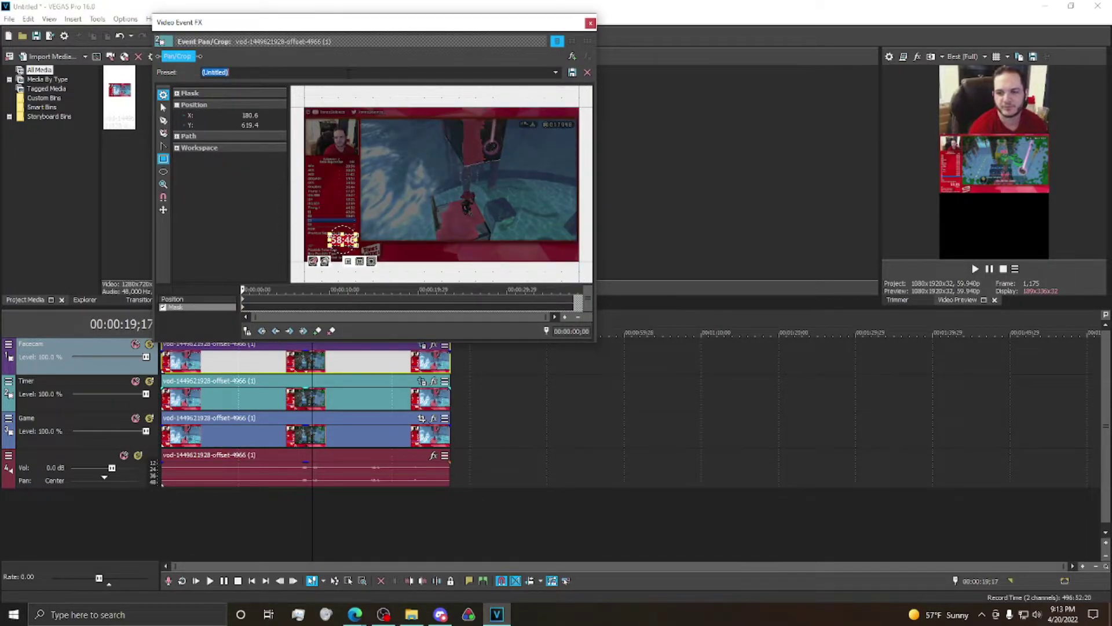
type("TimerCrop2")
Crop the Timer event's position to frame just the timer, enlarged under the webcam
left_click(225, 300)
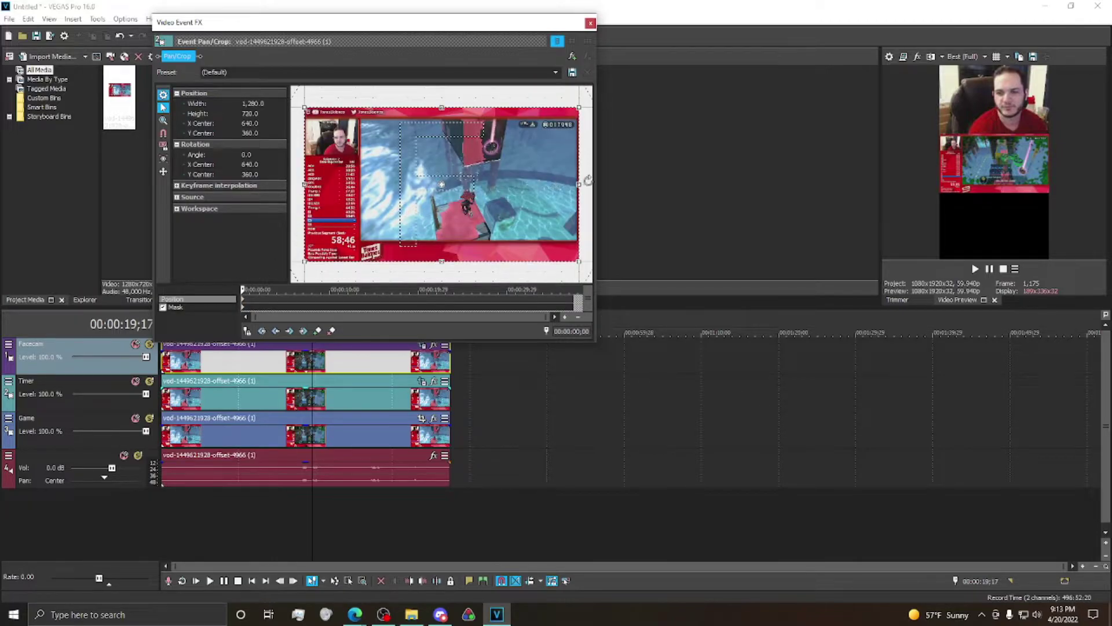
left_click_drag(580, 185, 359, 184)
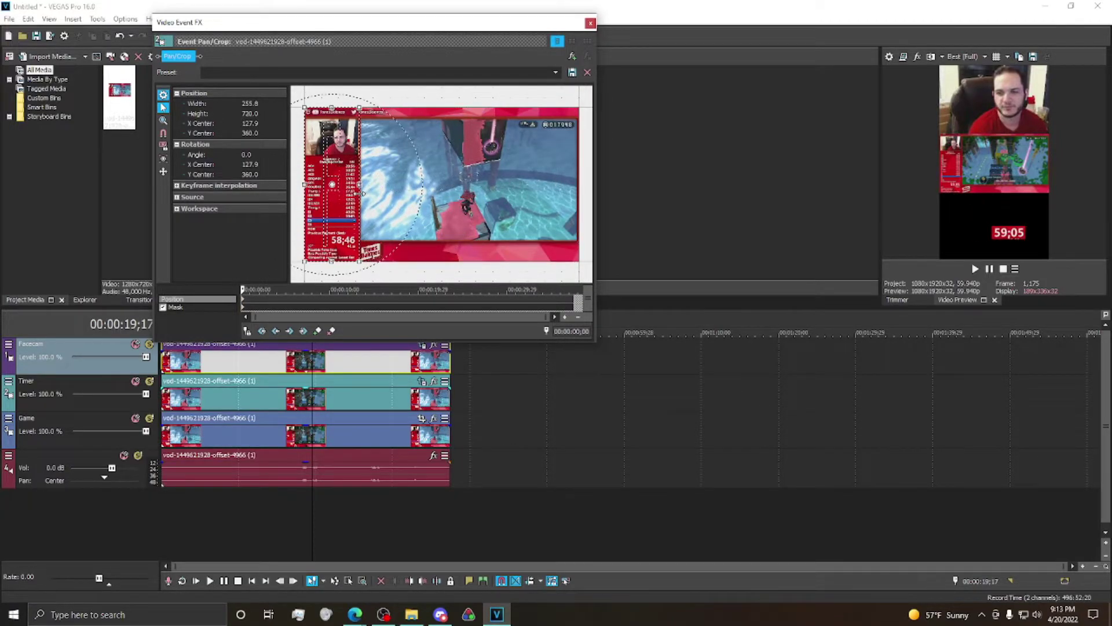
left_click_drag(336, 114, 372, 250)
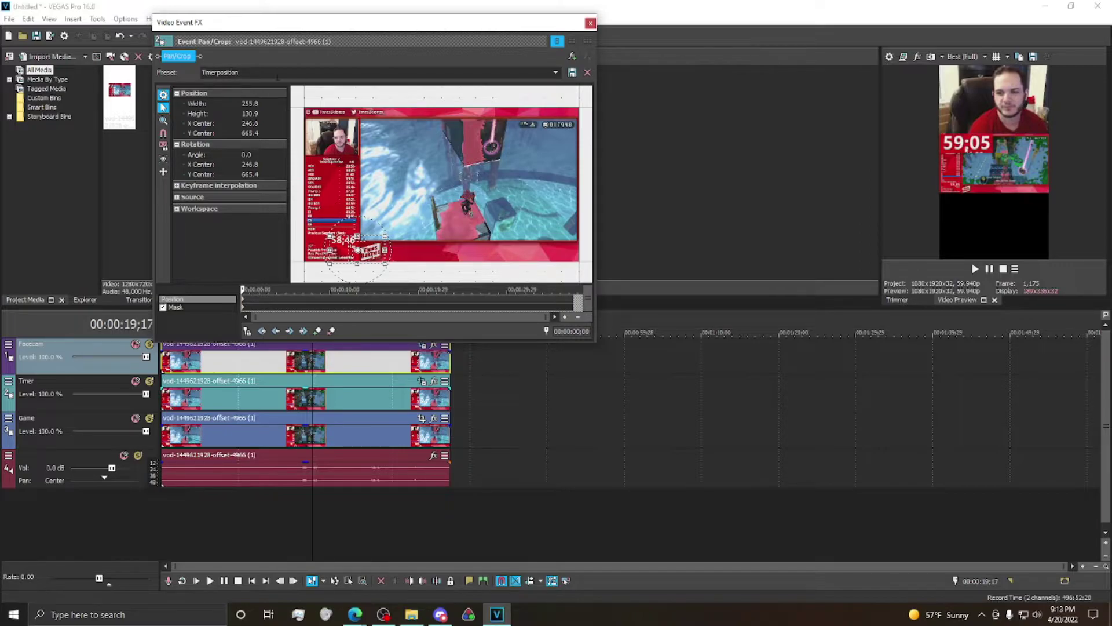
left_click(591, 22)
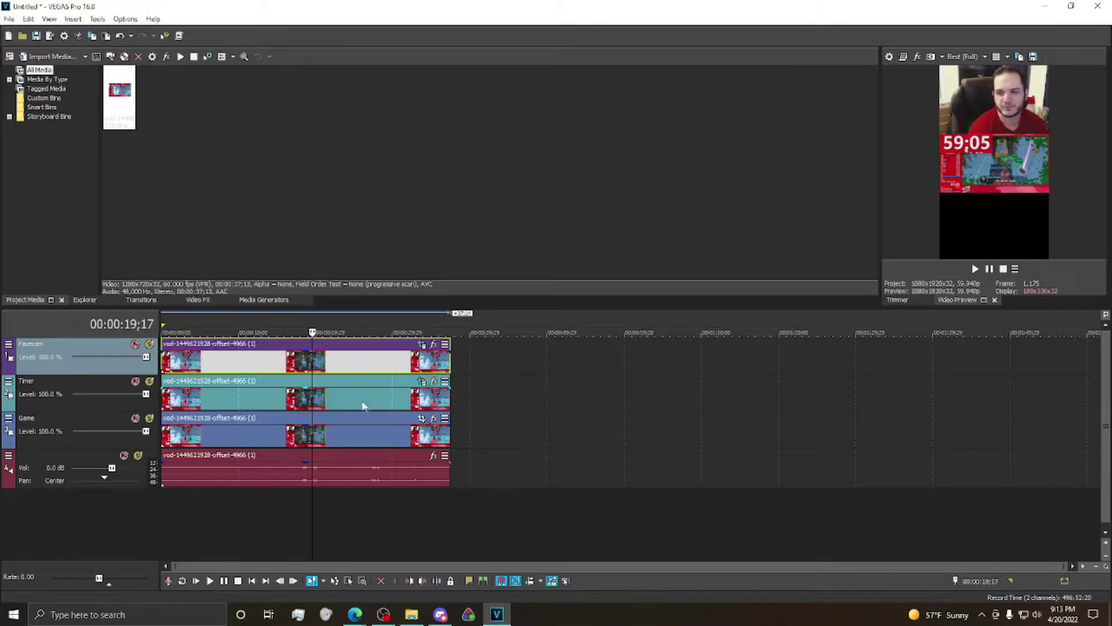
Crop the Game event inward to the central gameplay with masking enabled
left_click(422, 417)
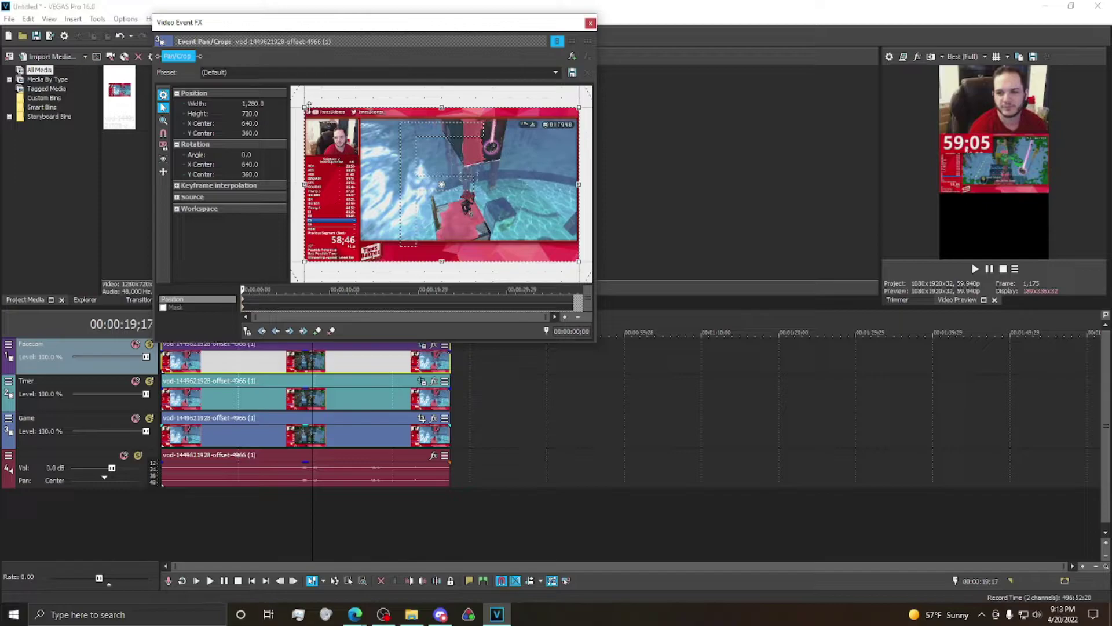
left_click_drag(303, 108, 413, 120)
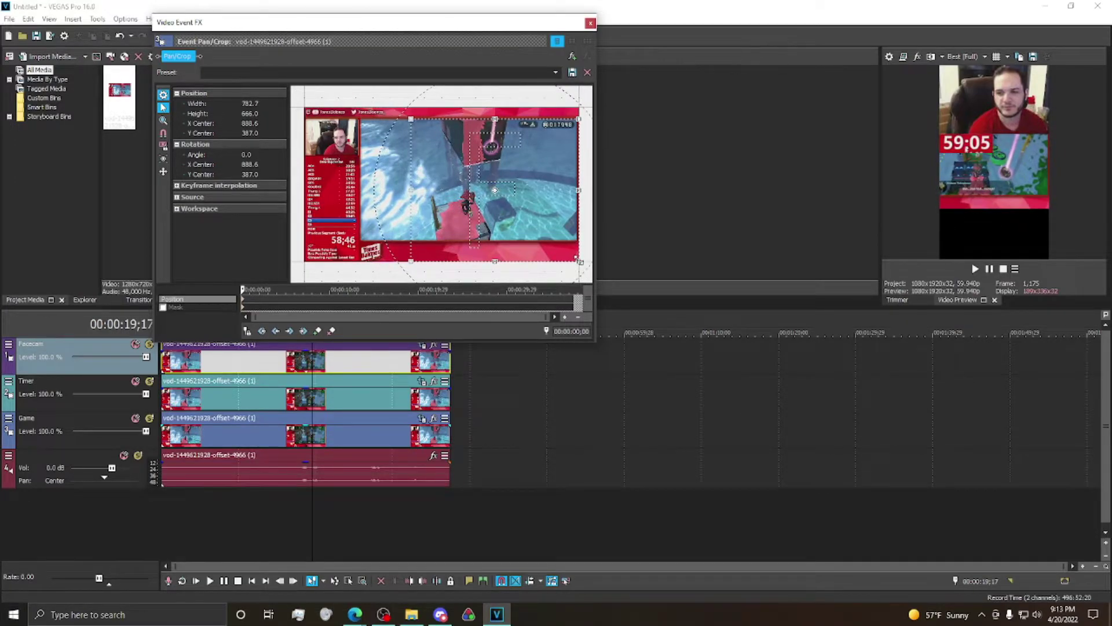
left_click_drag(578, 259, 525, 238)
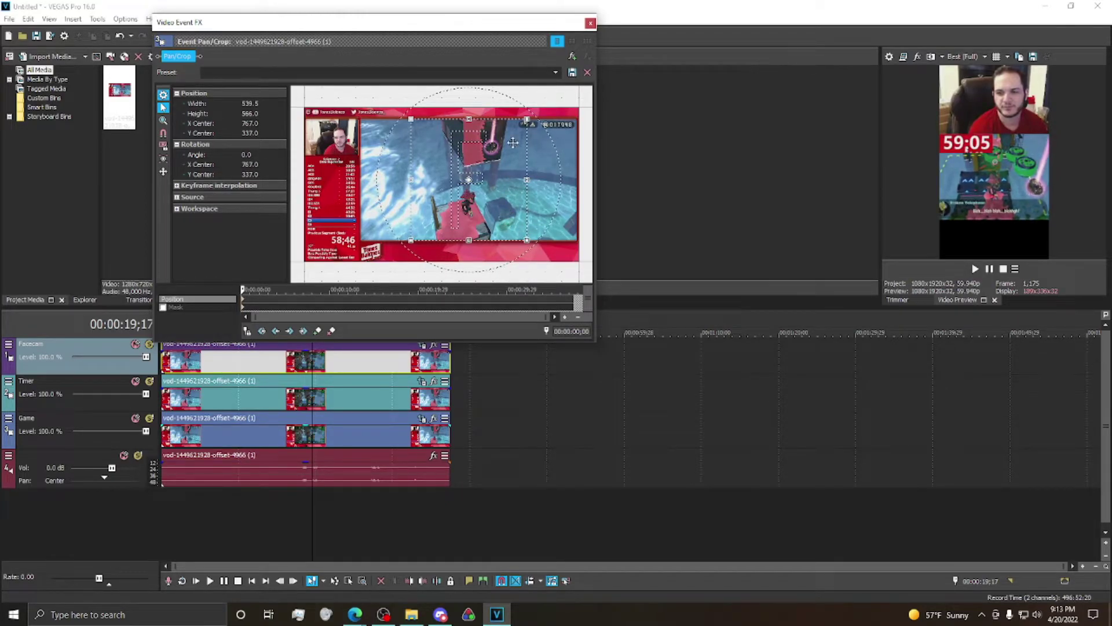
left_click(163, 307)
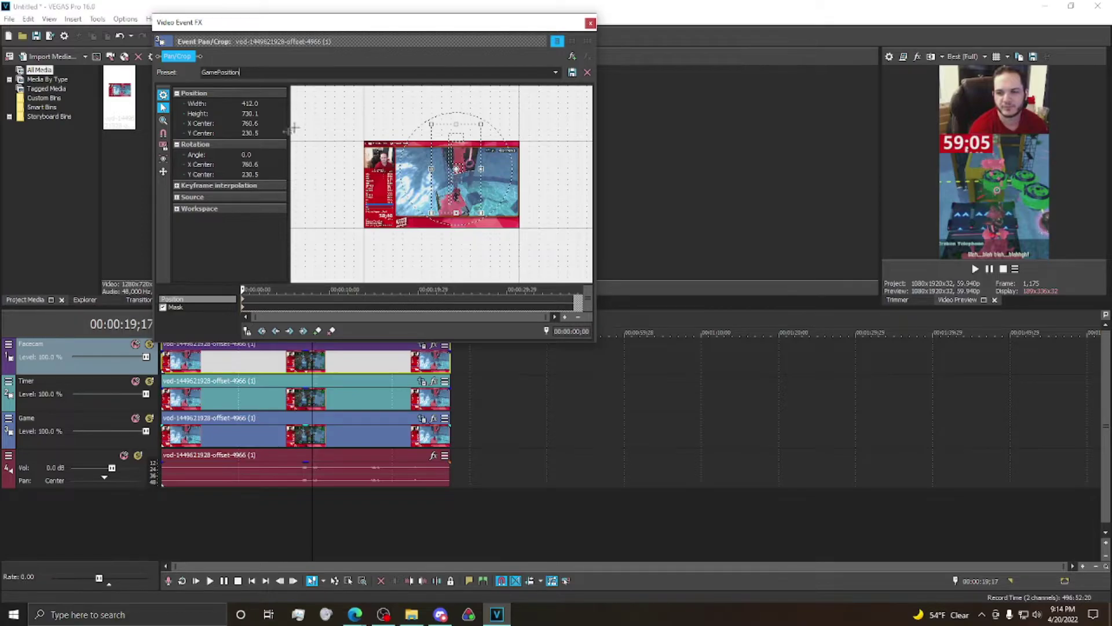
left_click(591, 23)
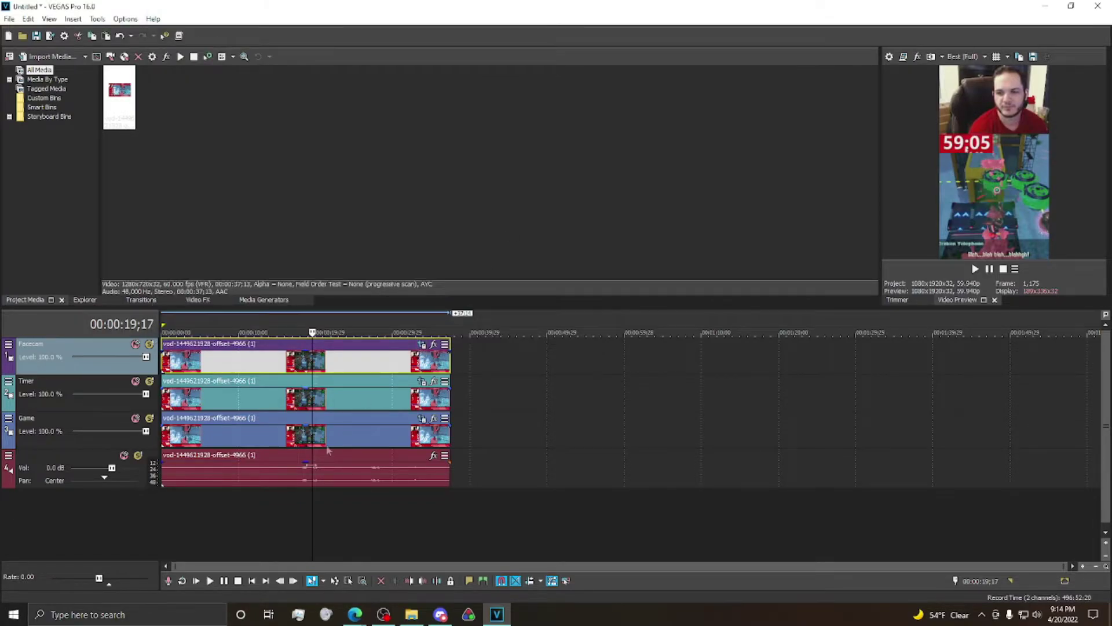
Play the vertical edit from the start, then stop playback
left_click(251, 581)
left_click(210, 580)
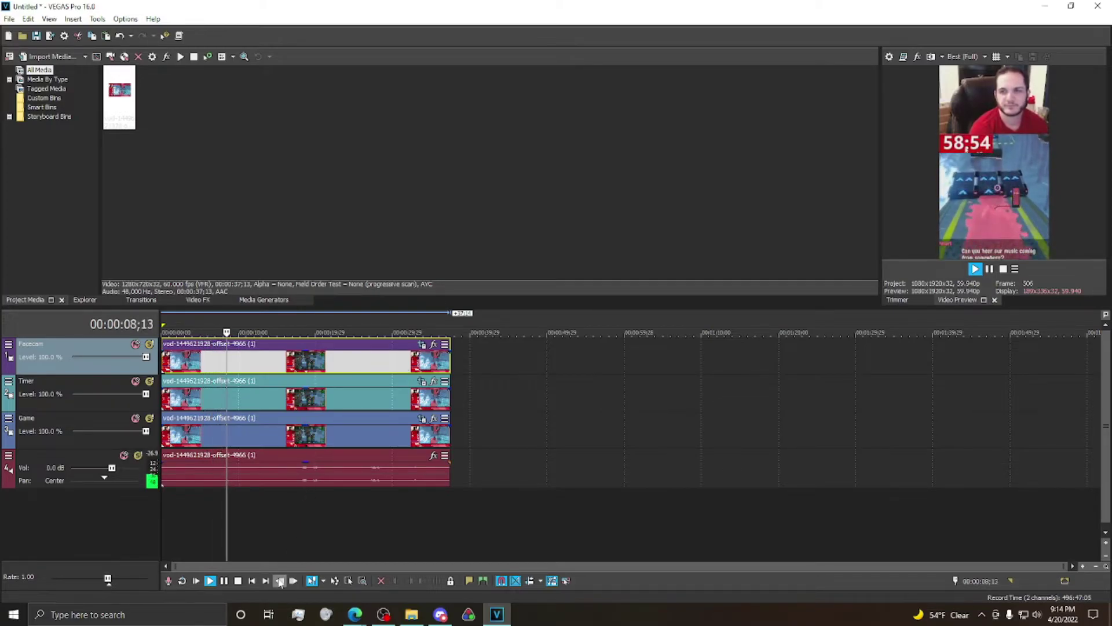
key("space")
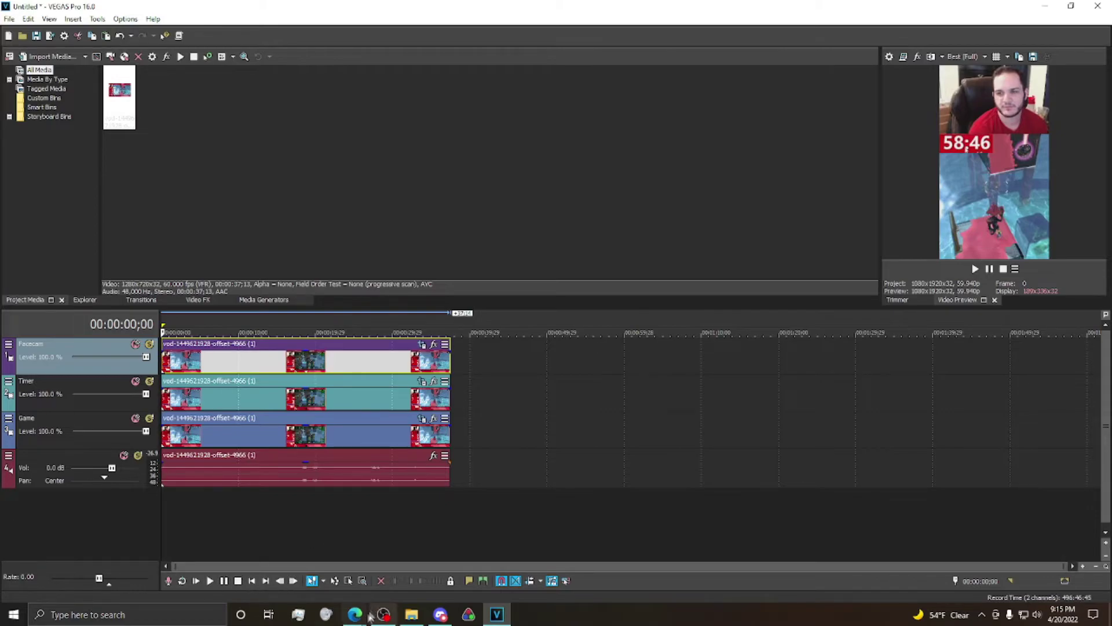
Download the clip from the Twitch Clips Manager and show it in its folder
mouse_move(356, 617)
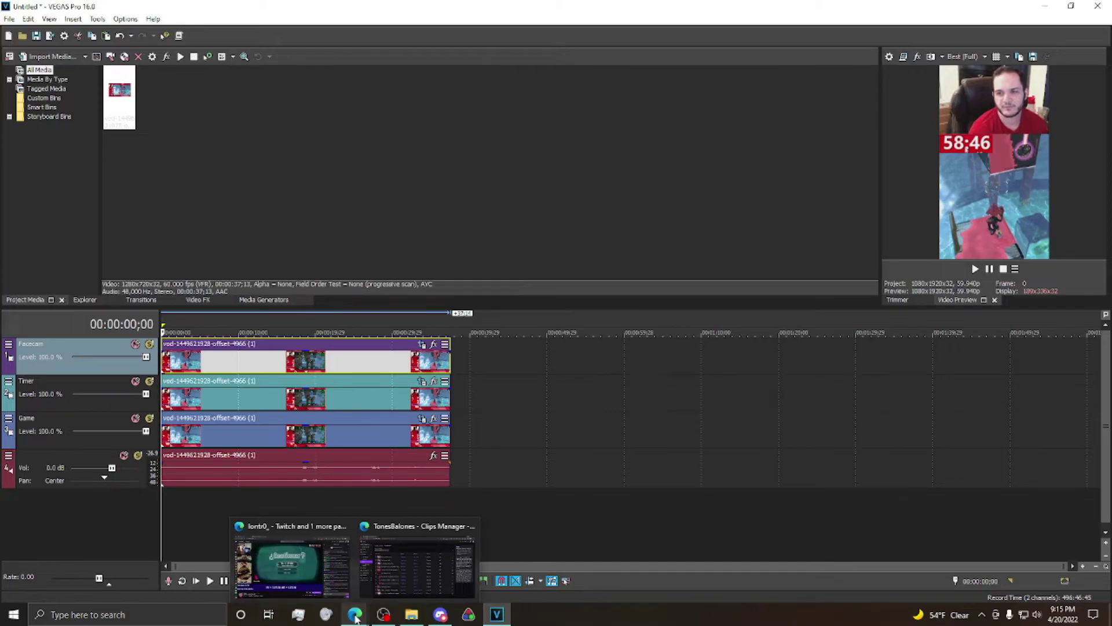
left_click(408, 572)
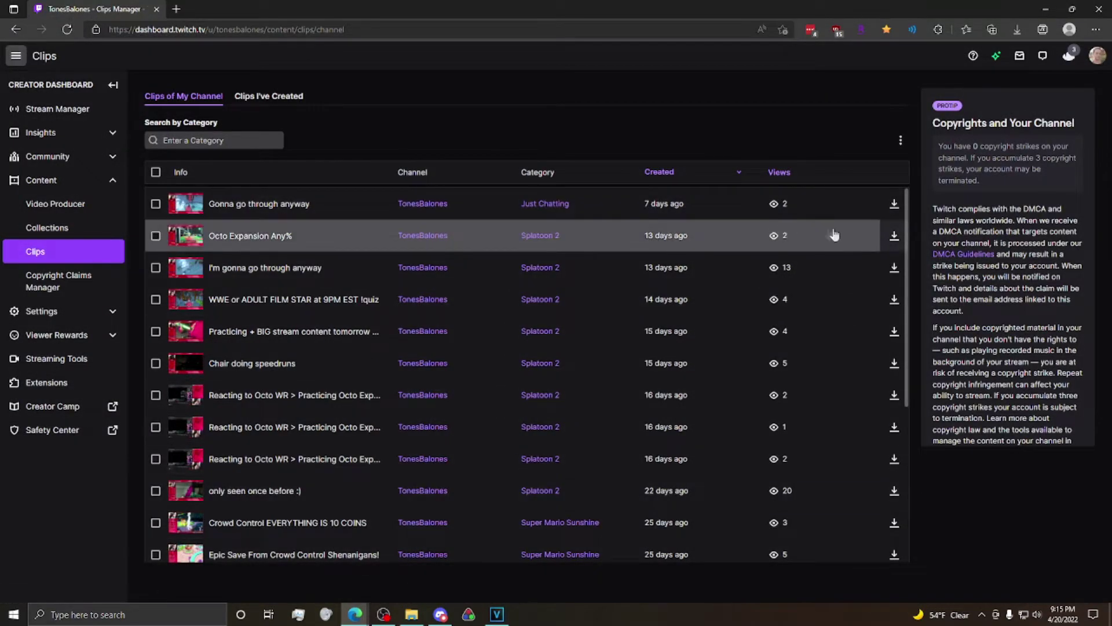
left_click(894, 204)
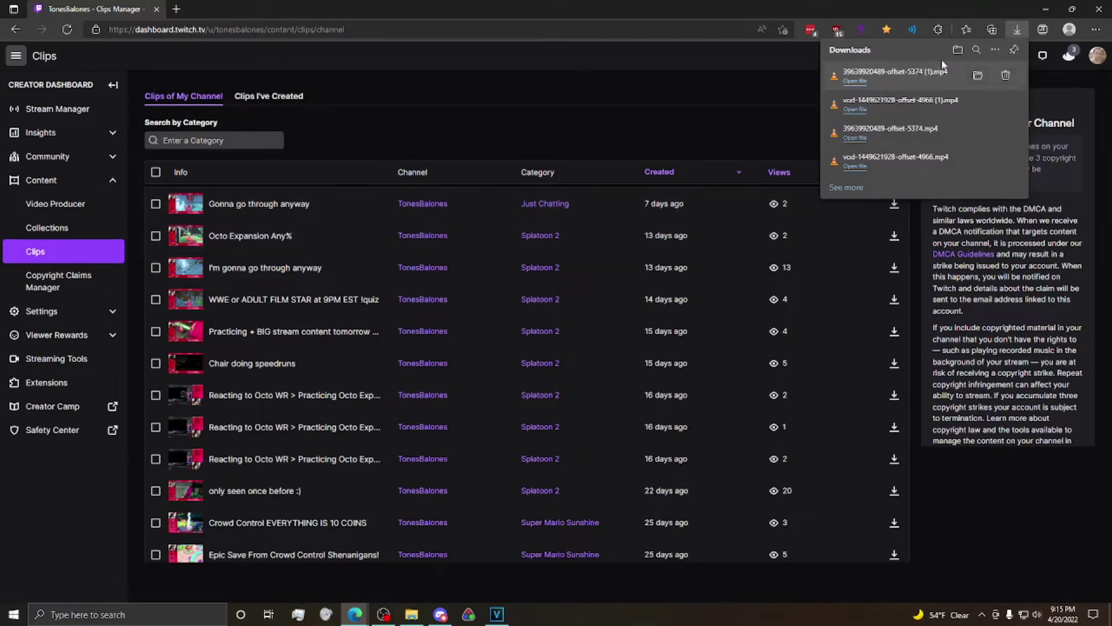
left_click(979, 75)
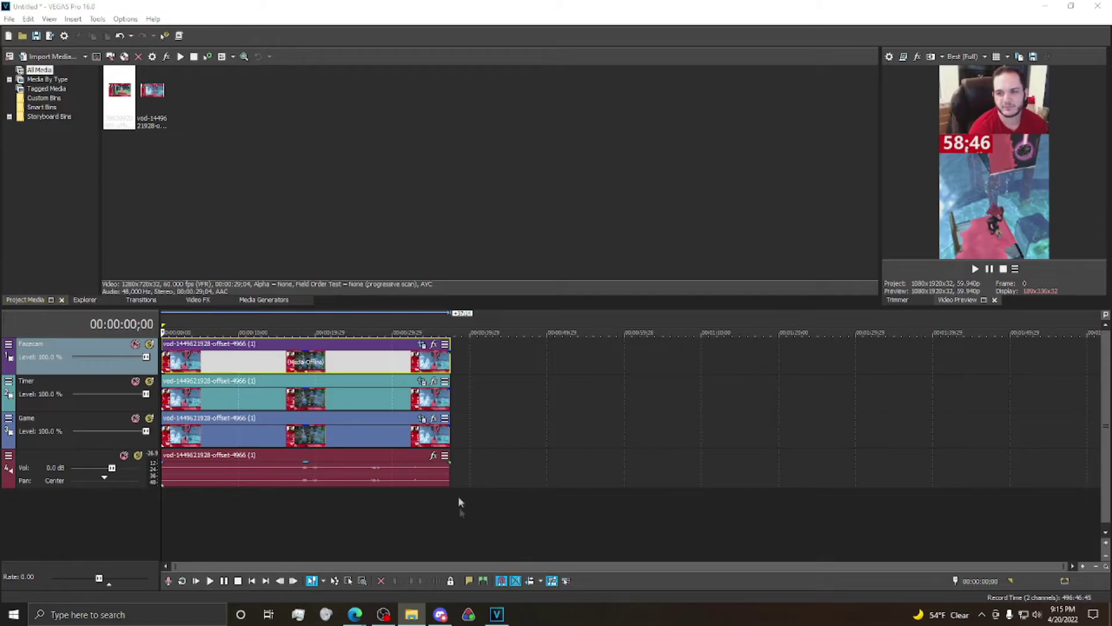
Area-select all four timeline events and delete them
left_click(348, 581)
left_click_drag(432, 526, 252, 350)
key("Delete")
Paste fresh uncropped clip copies onto the Facecam, Timer and Game tracks
key("ctrl+z")
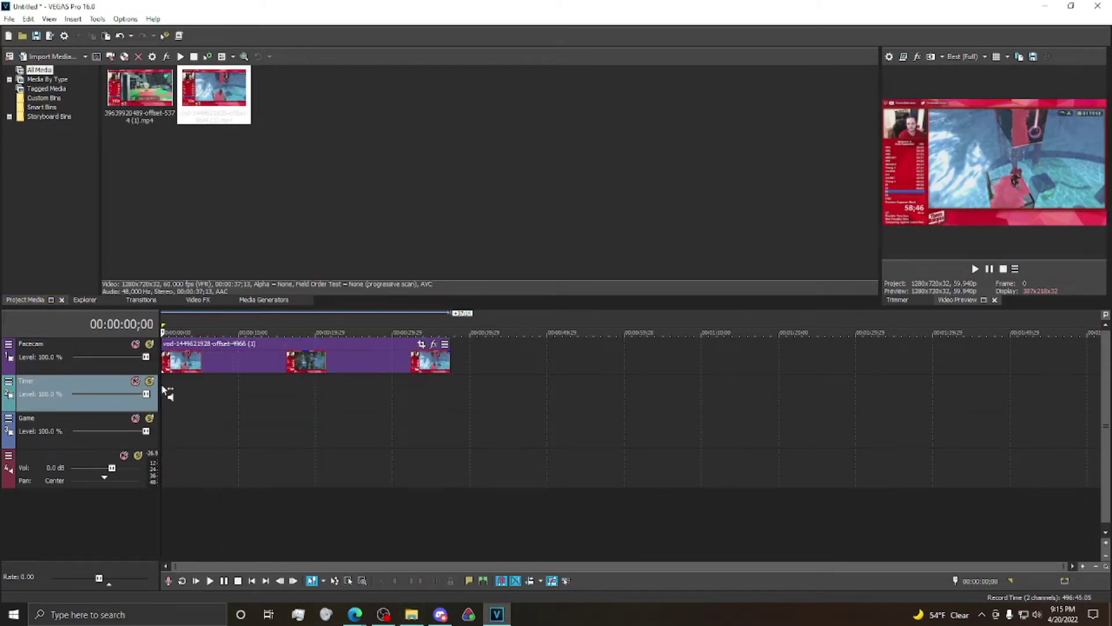
key("ctrl+v")
left_click(162, 426)
key("ctrl+v")
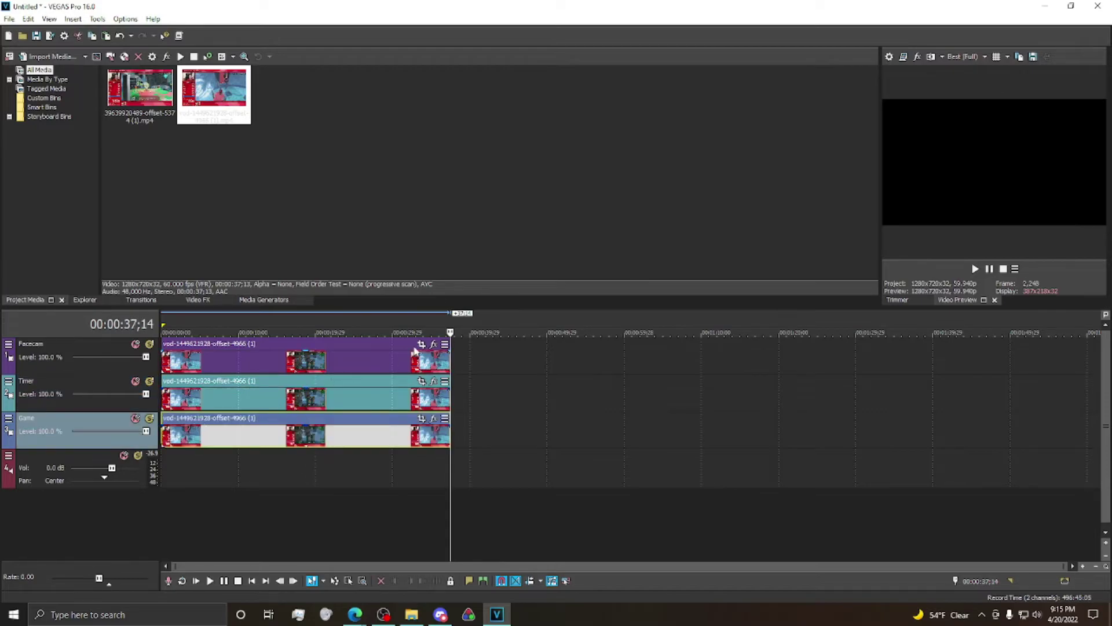
left_click(421, 344)
Apply the FaceCrop2 mask and FacecamPosition presets to the facecam event
left_click(163, 308)
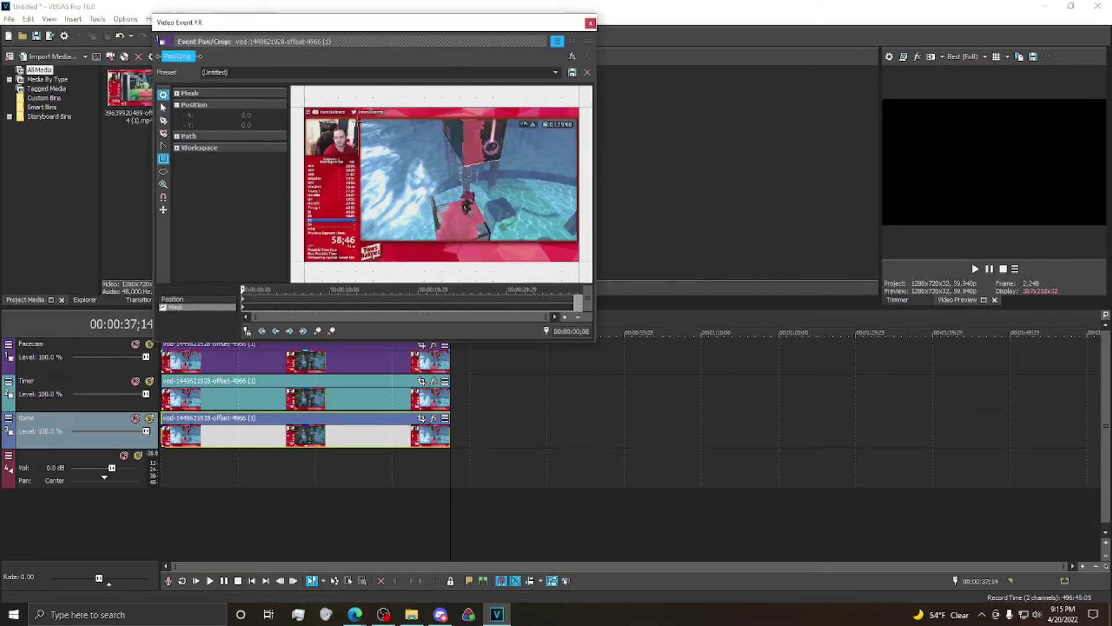
left_click(555, 72)
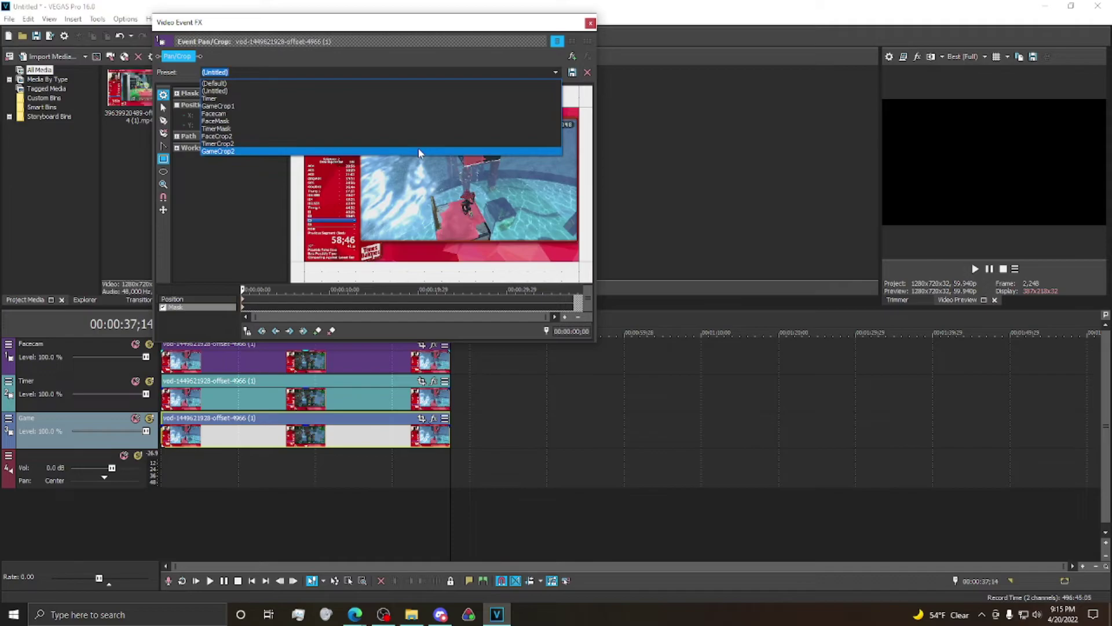
left_click(418, 148)
left_click(555, 72)
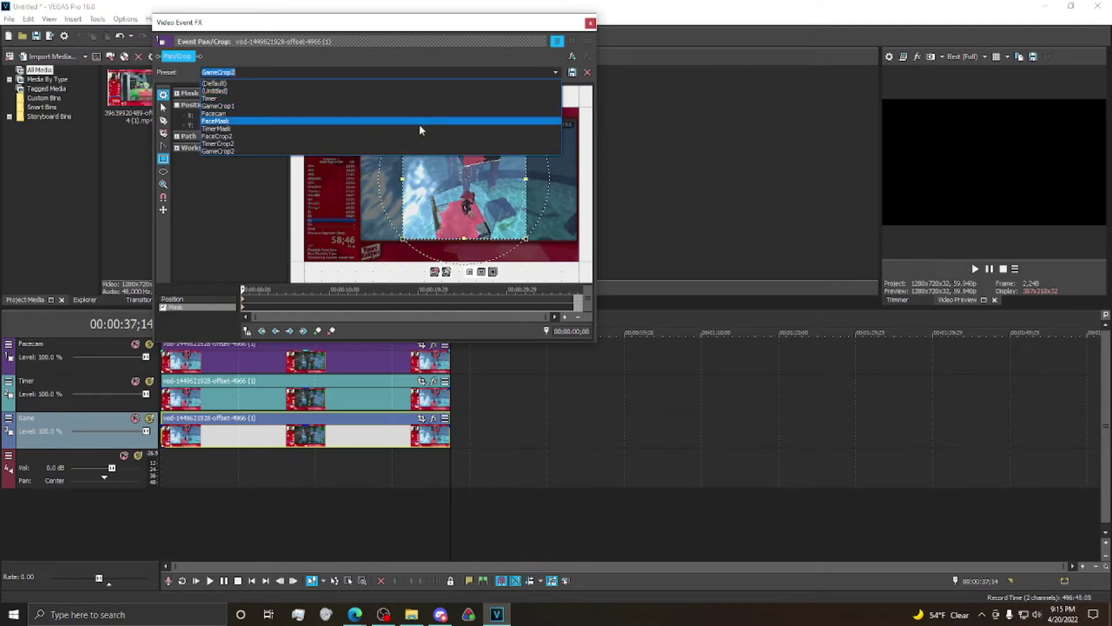
left_click(418, 138)
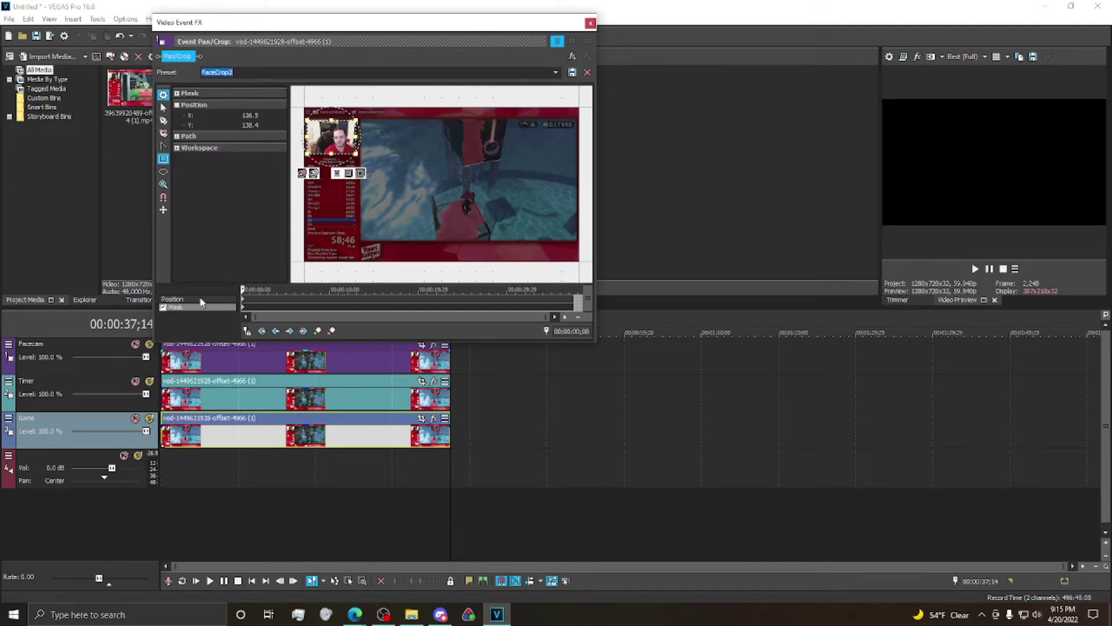
left_click(201, 302)
left_click(555, 72)
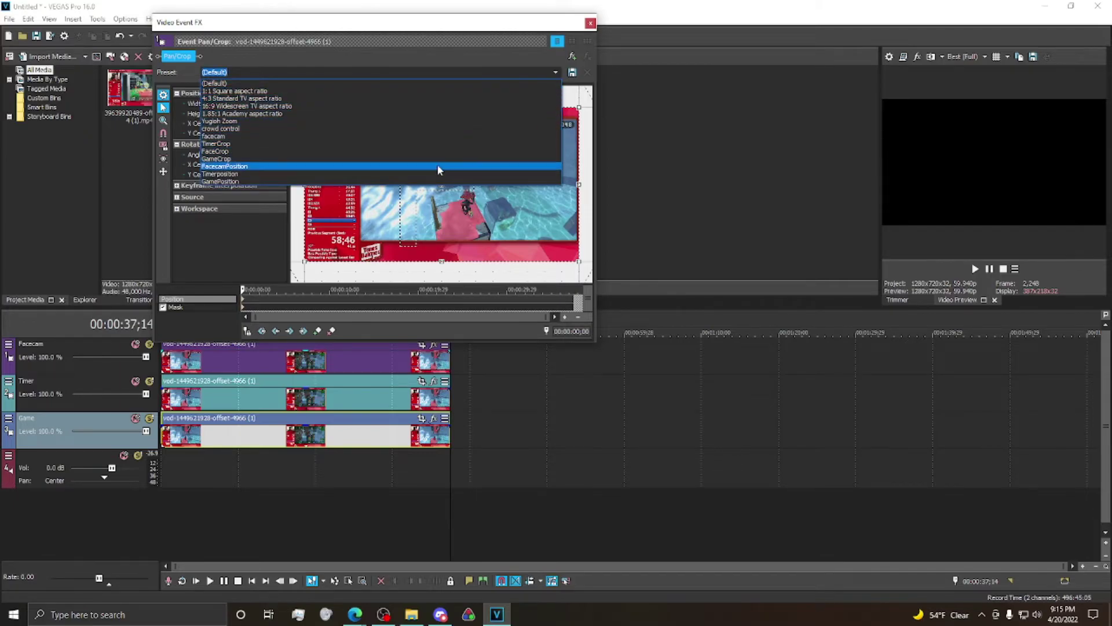
left_click(437, 167)
left_click(591, 23)
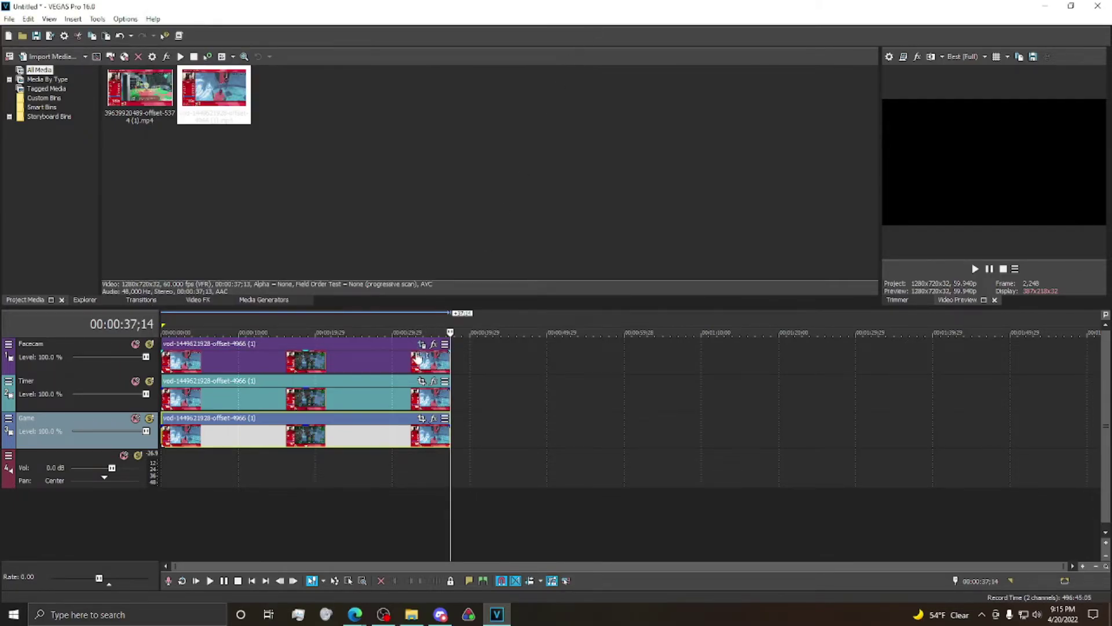
Apply the TimerCrop2 mask and Timerposition presets to the Timer event
left_click(252, 581)
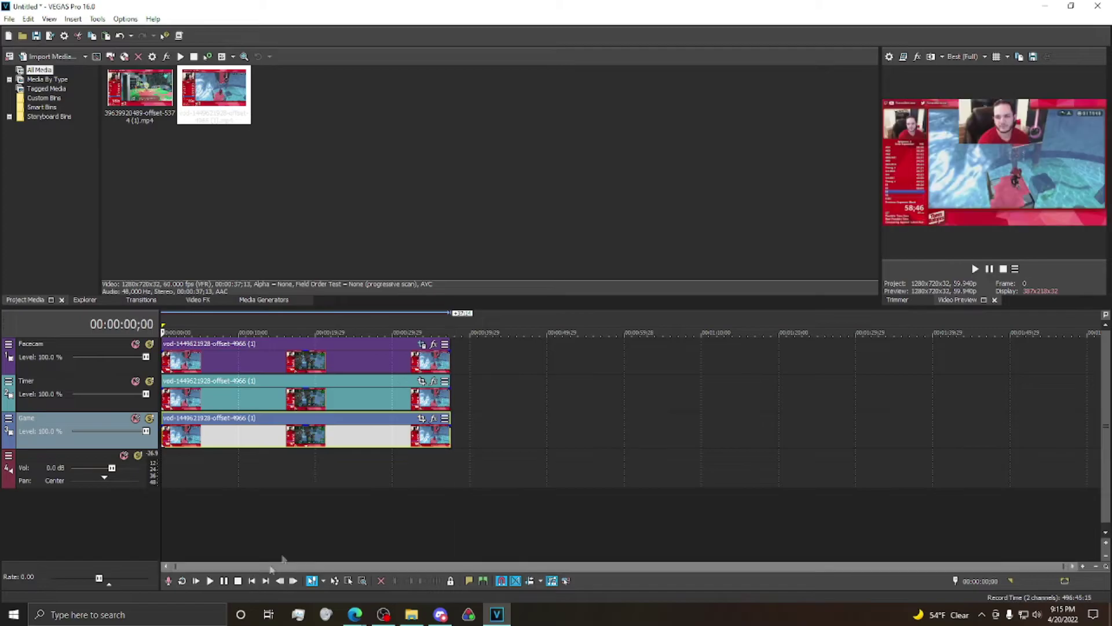
left_click(422, 381)
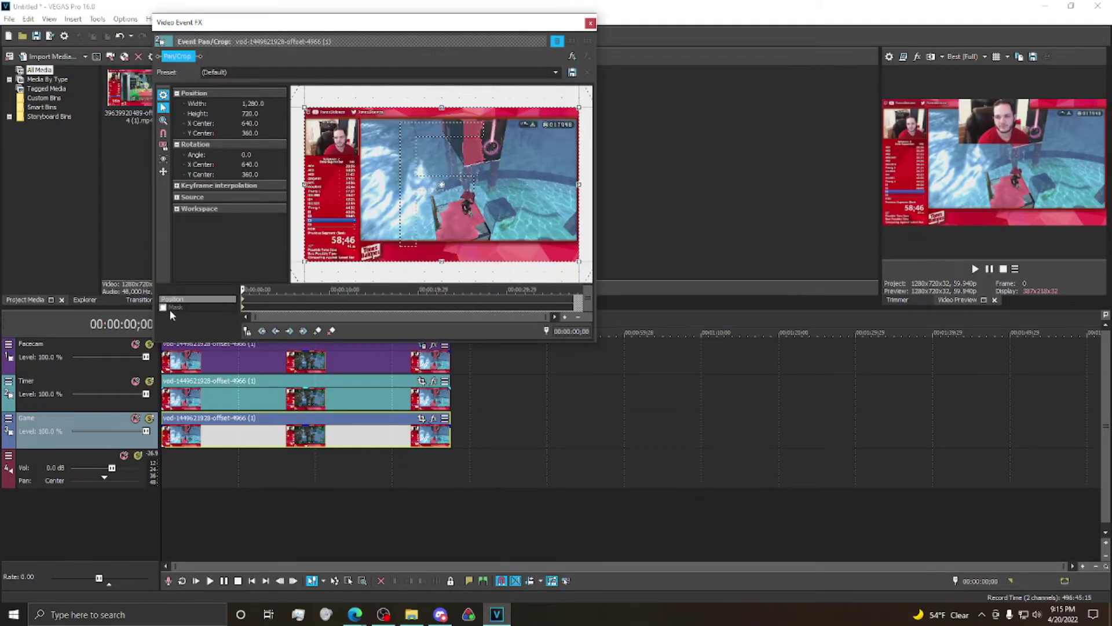
left_click(164, 308)
left_click(556, 72)
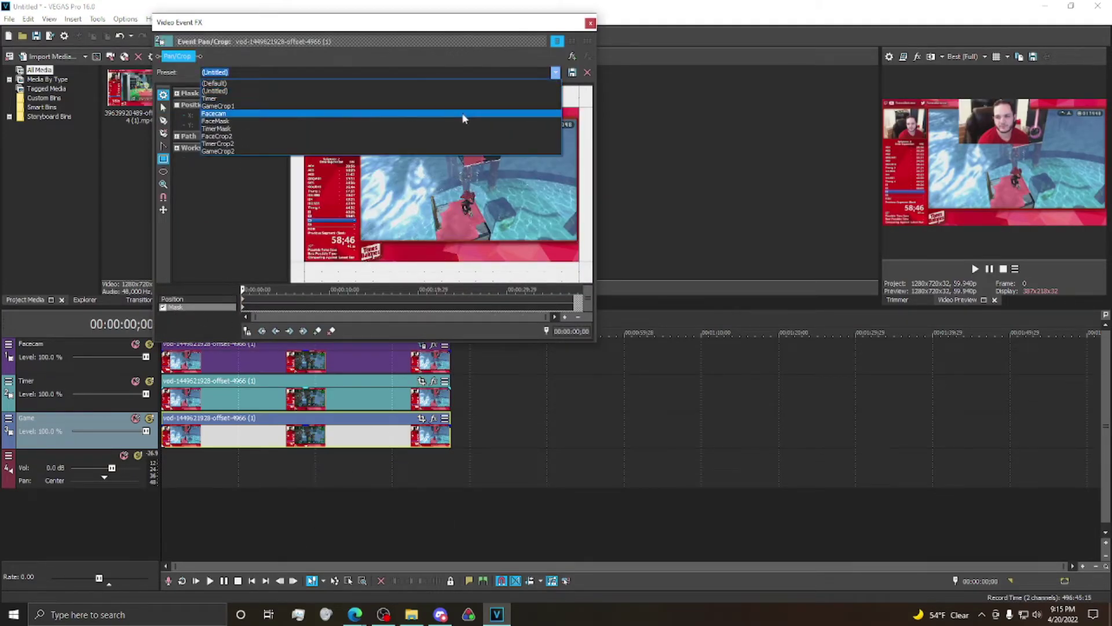
left_click(448, 142)
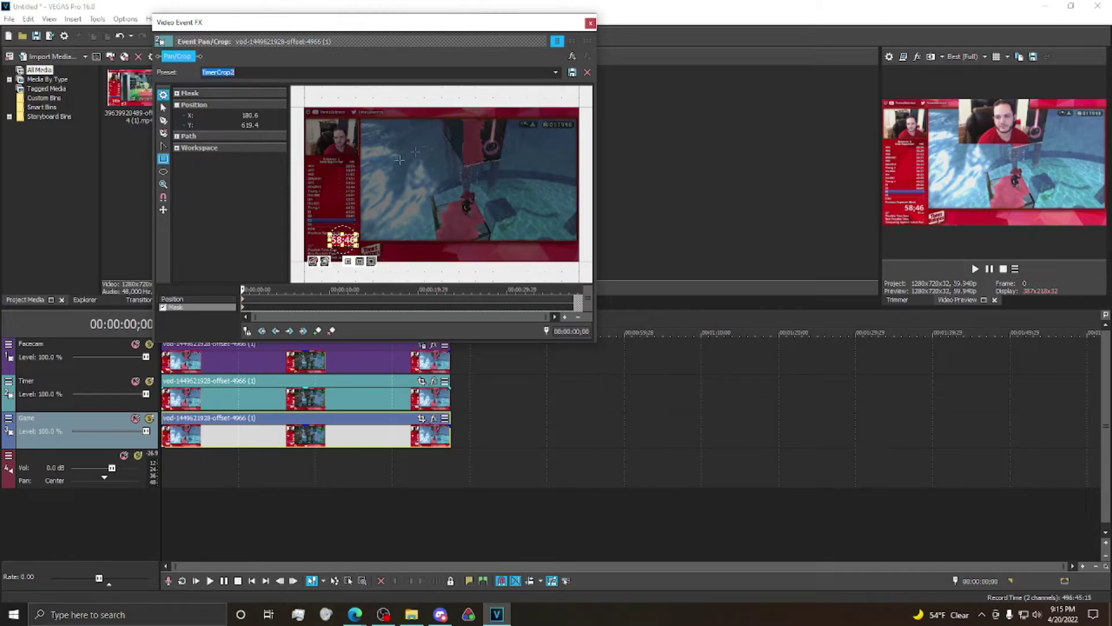
left_click(198, 300)
left_click(555, 72)
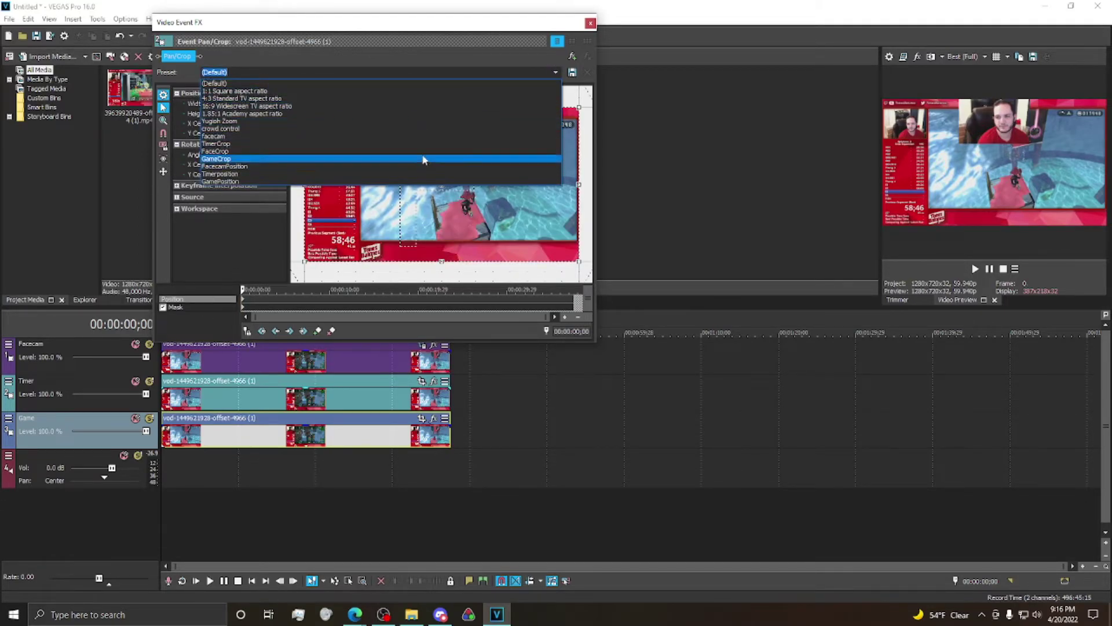
left_click(415, 173)
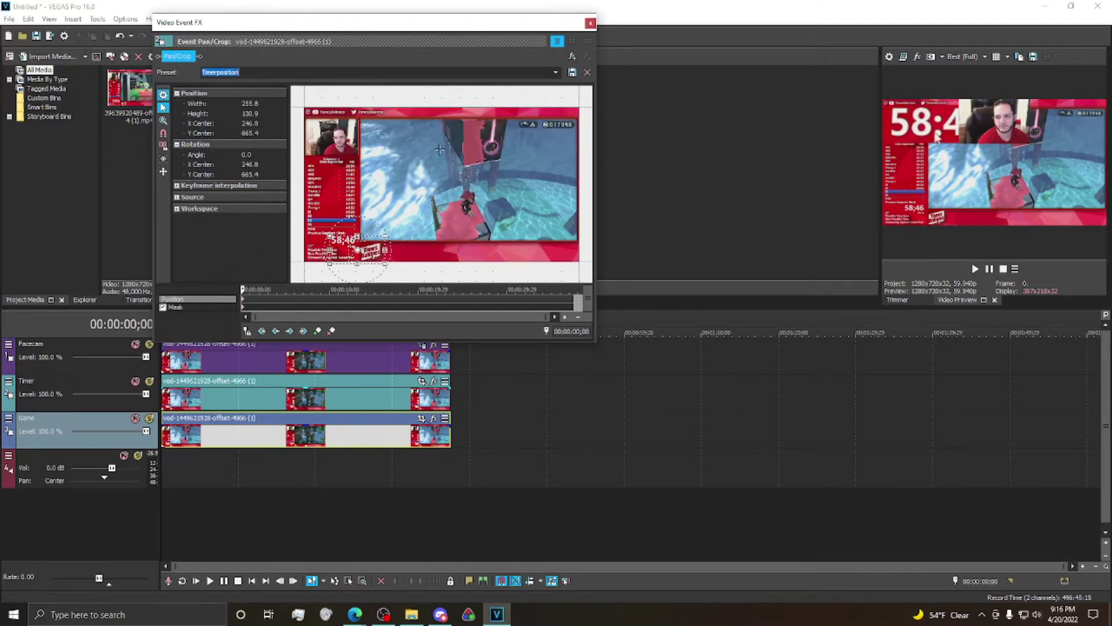
left_click(589, 24)
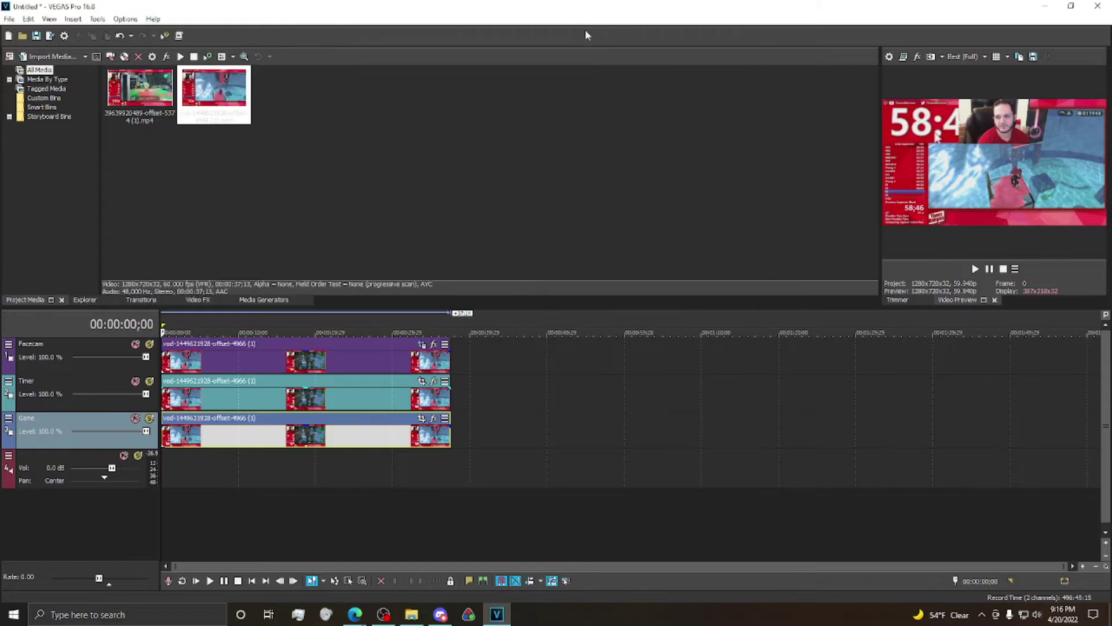
Apply the GameCrop2 mask and GamePosition presets to the Game event
left_click(422, 418)
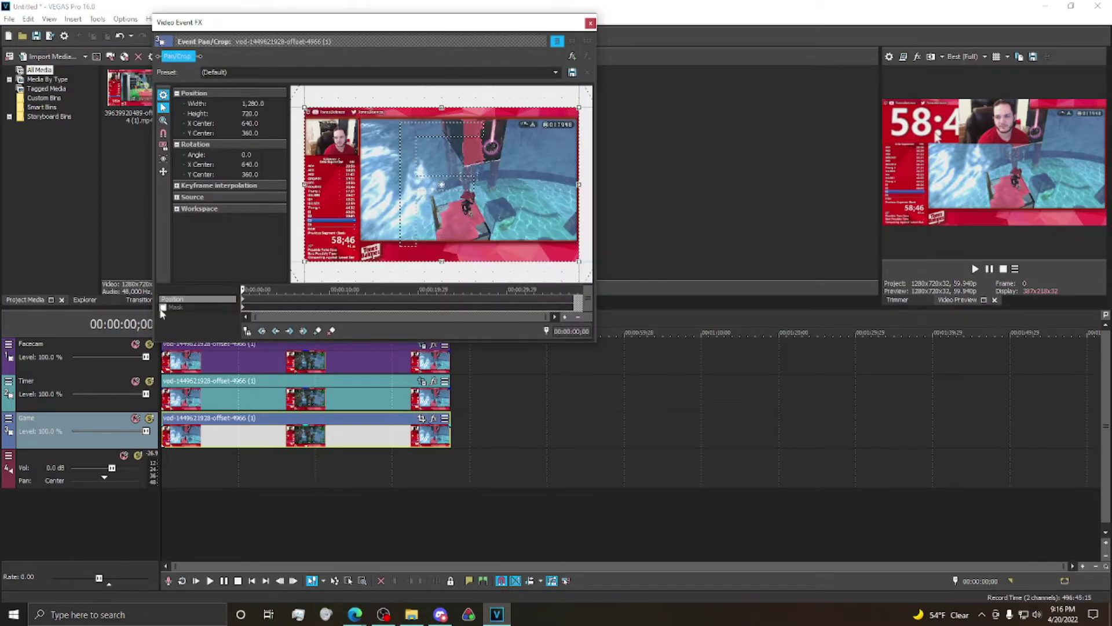
left_click(163, 307)
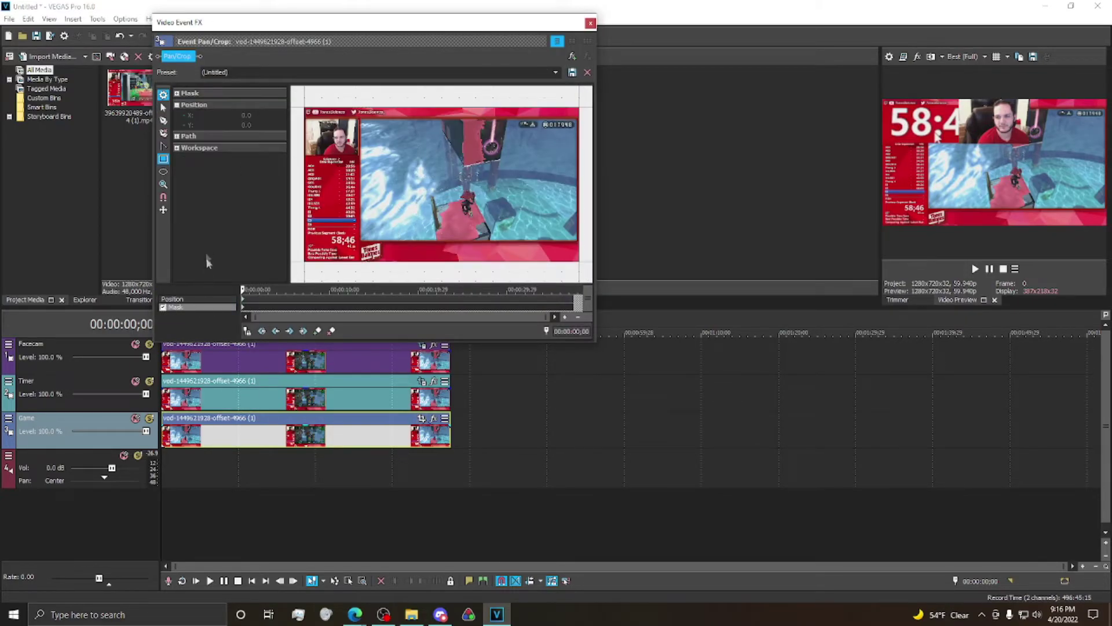
left_click(556, 72)
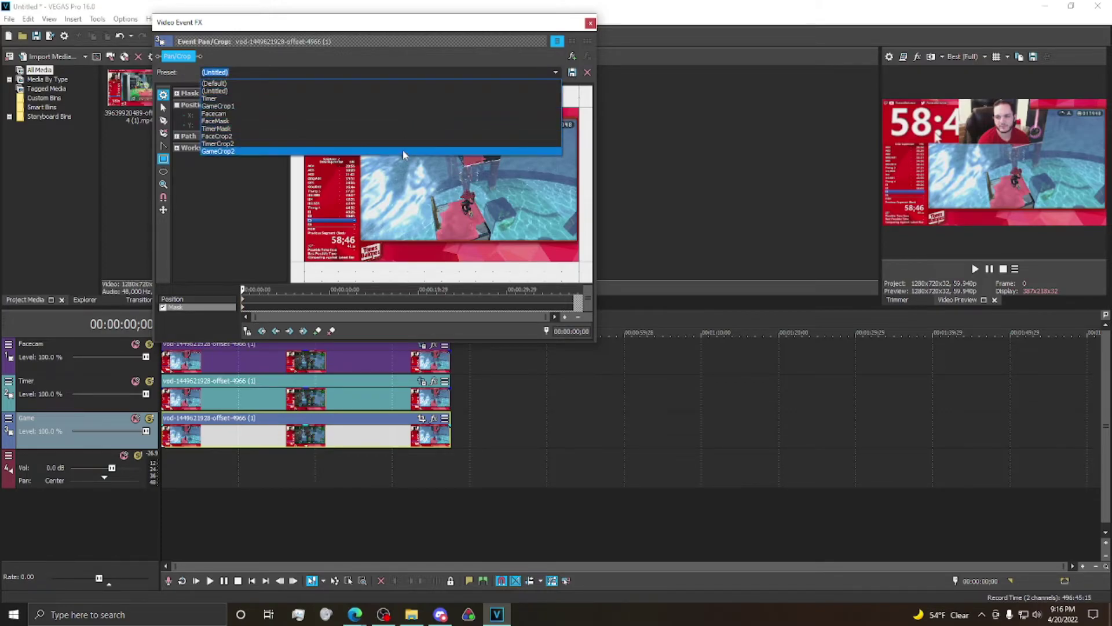
left_click(402, 149)
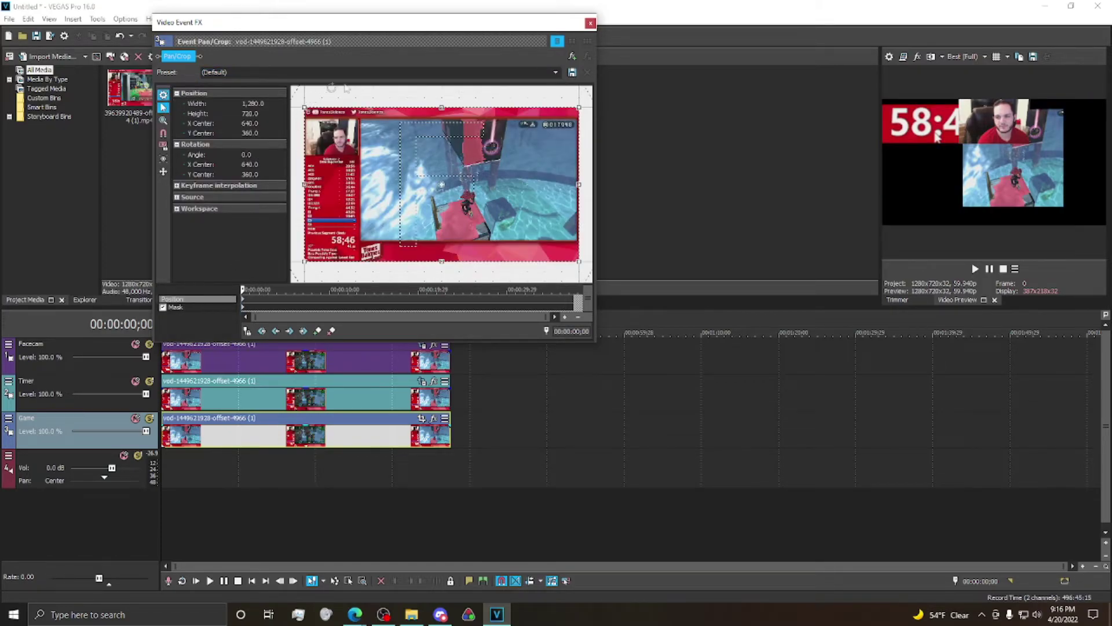
left_click(556, 72)
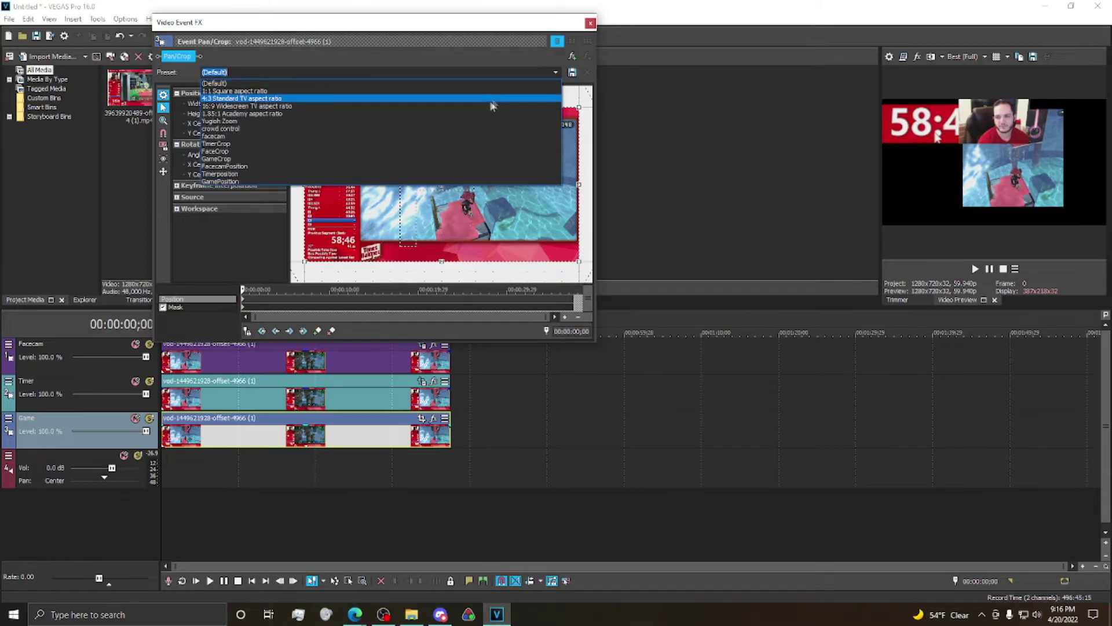
left_click(467, 179)
left_click(591, 23)
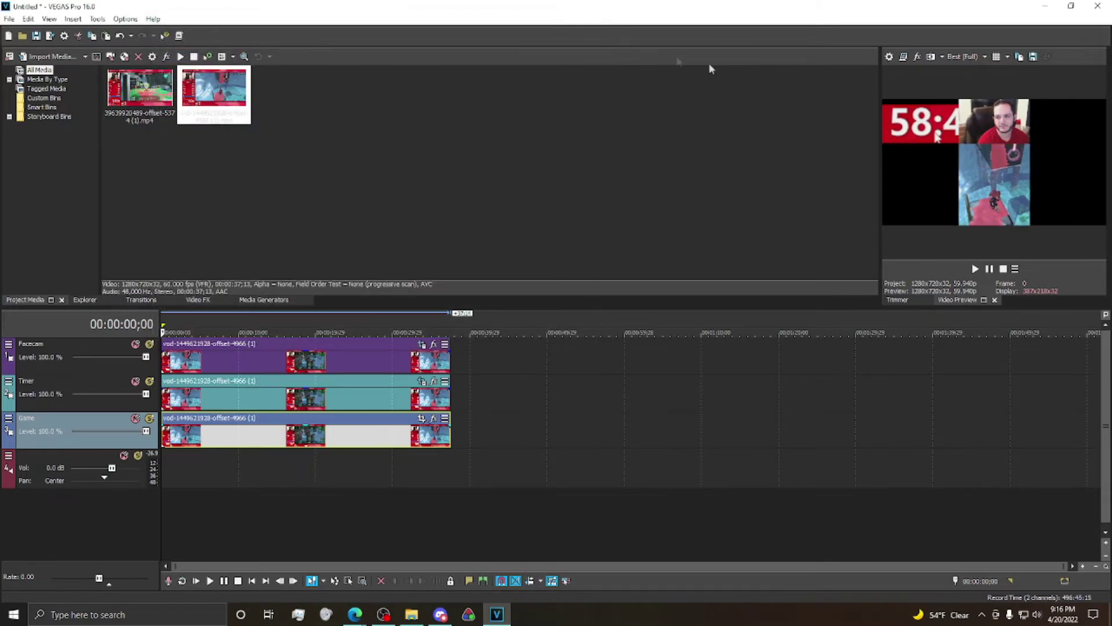
Set the project video format to the Tik Tok Custom 1080x1920 template
left_click(890, 56)
left_click(617, 93)
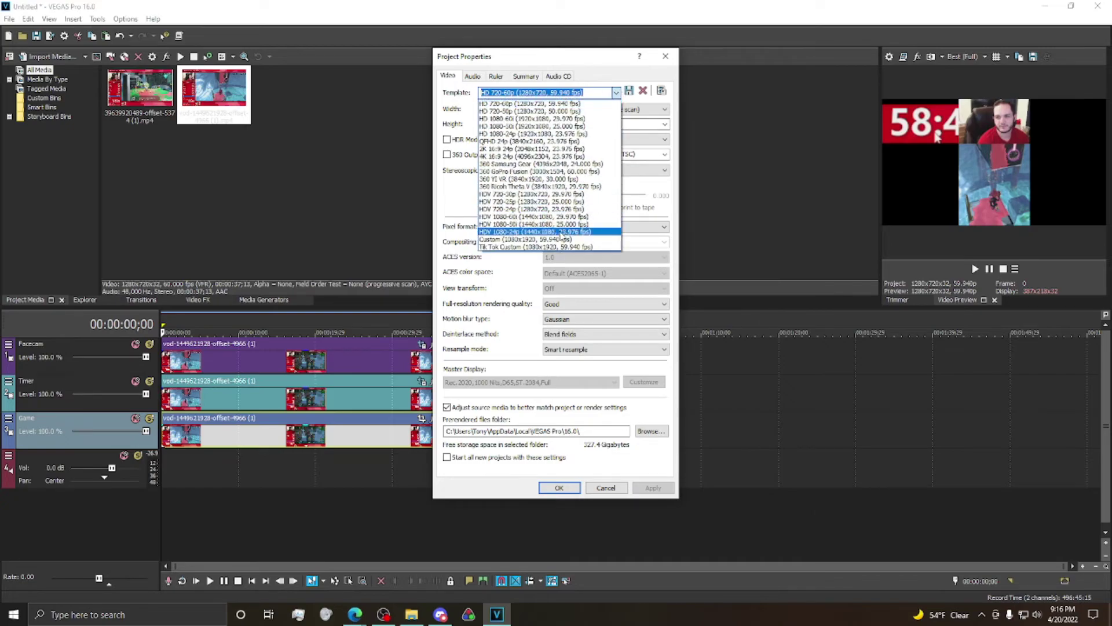
left_click(550, 248)
left_click(652, 488)
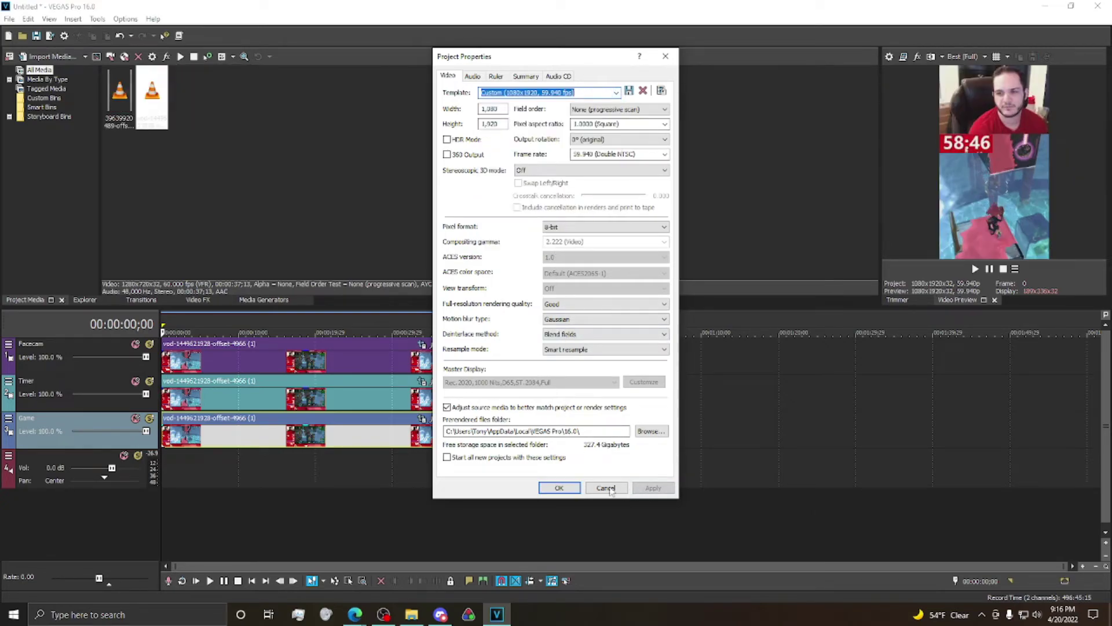
left_click(559, 488)
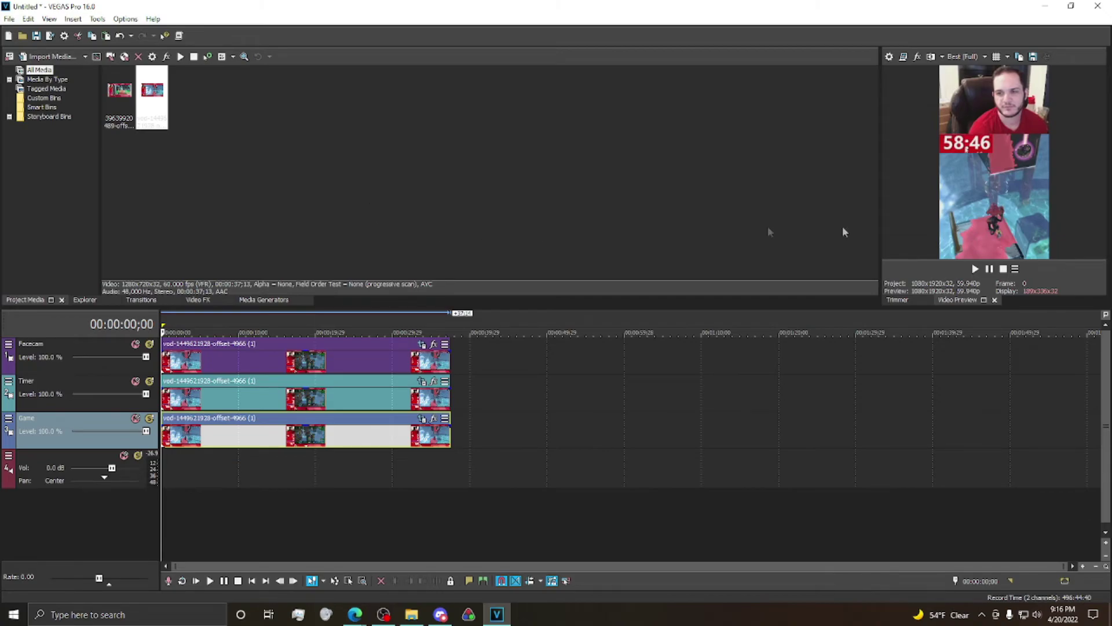
Open Render As and select the MAGIX AVC/AAC MP4 TikTokM template
left_click(10, 19)
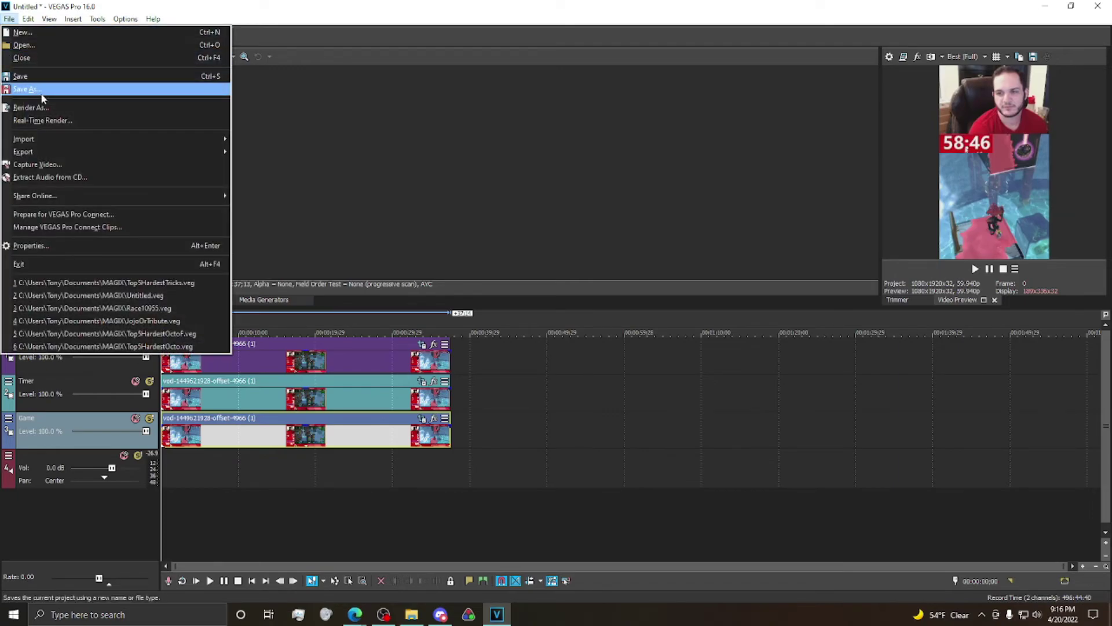
left_click(54, 110)
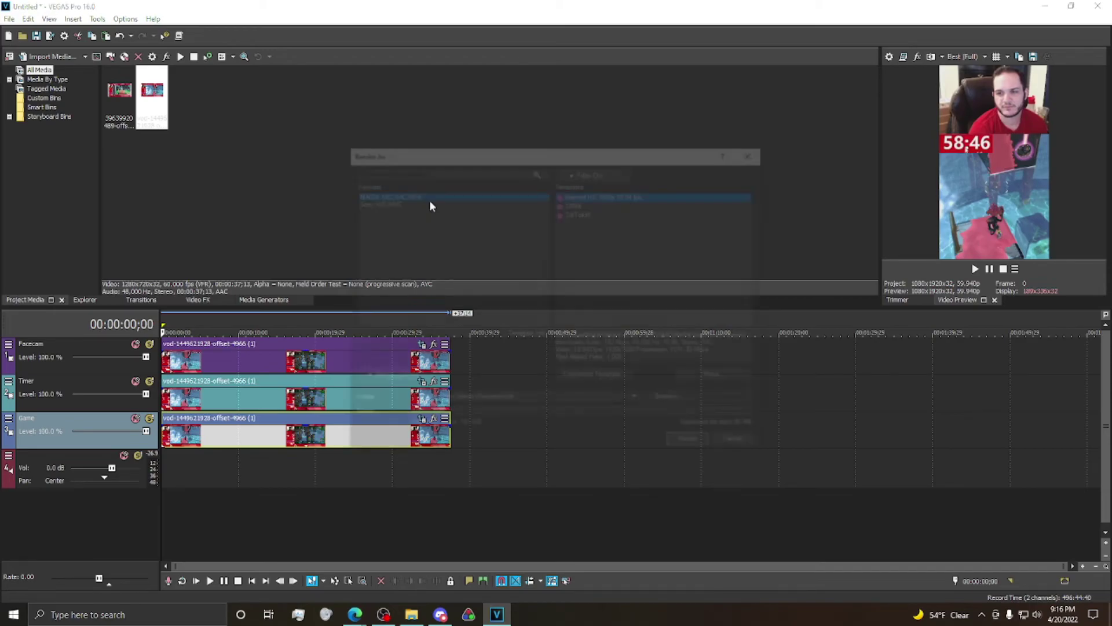
left_click(601, 212)
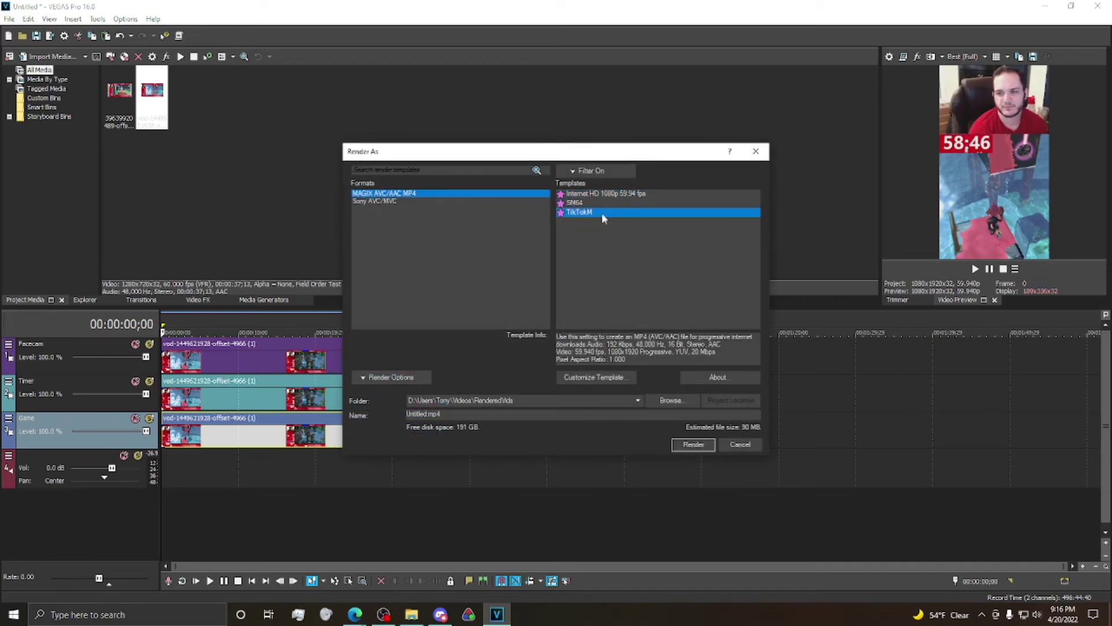
left_click(390, 377)
left_click(416, 375)
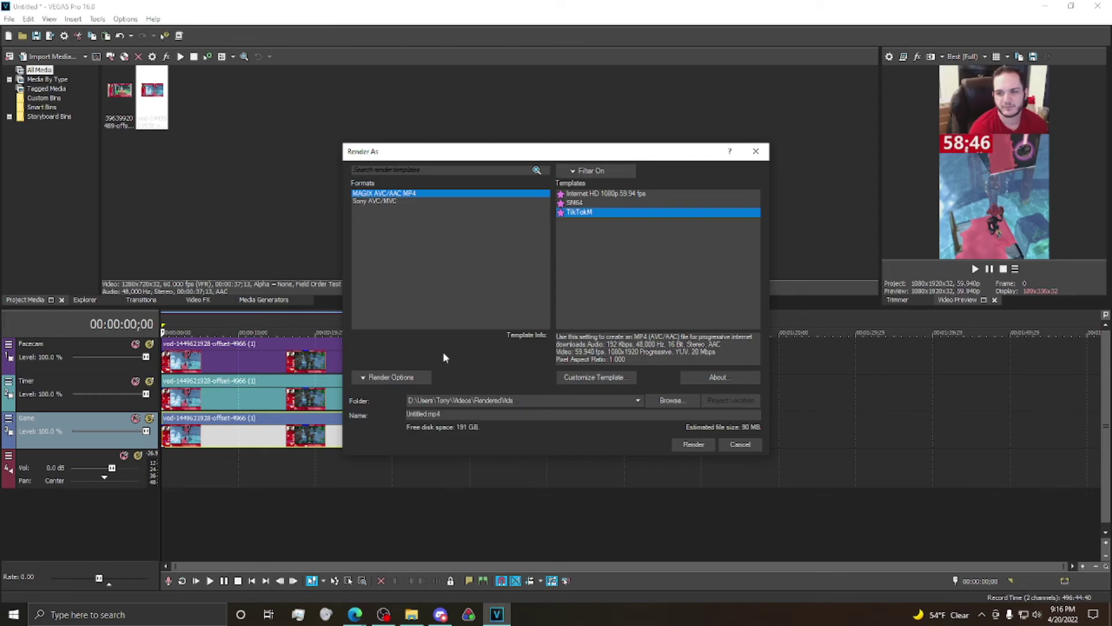
left_click(590, 377)
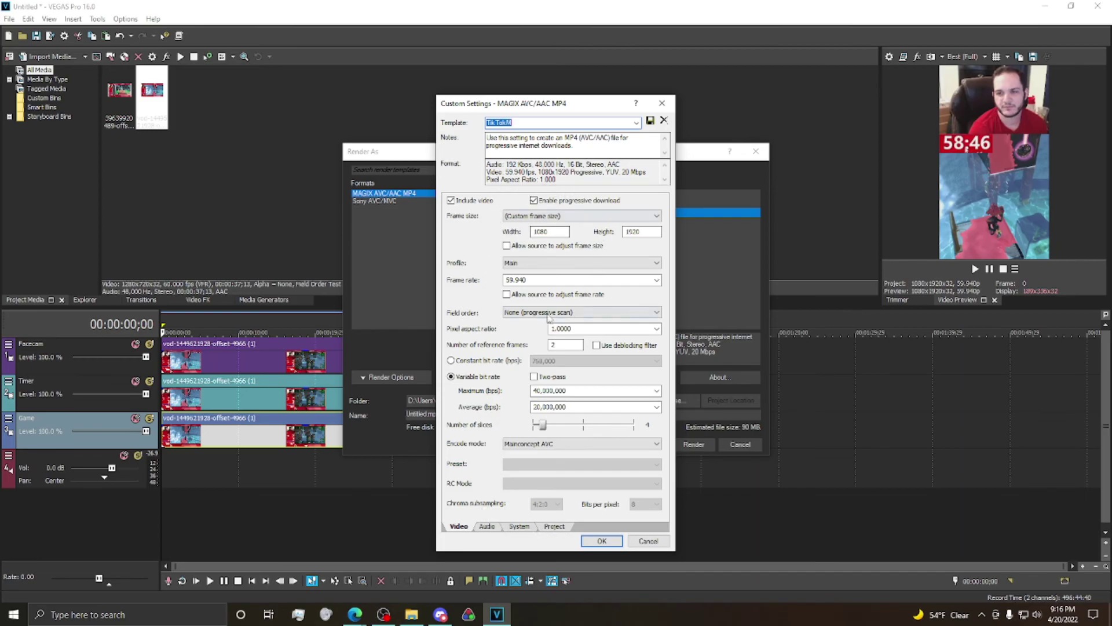
Confirm the 1080x1920 TikTokM encoding settings and start rendering to Untitled.mp4
left_click(602, 541)
left_click(693, 444)
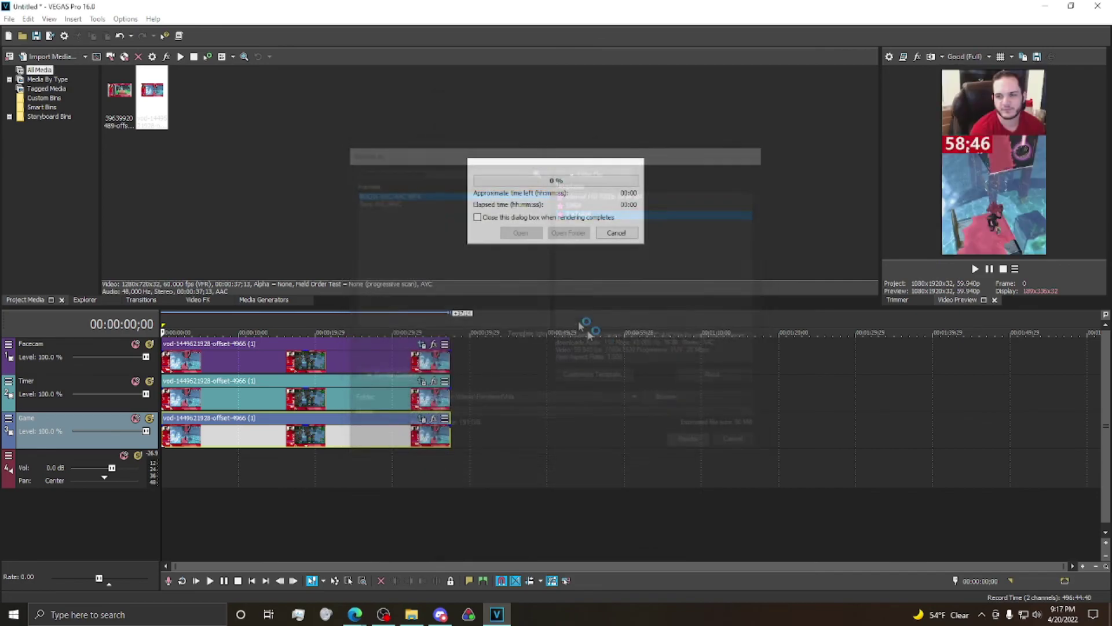